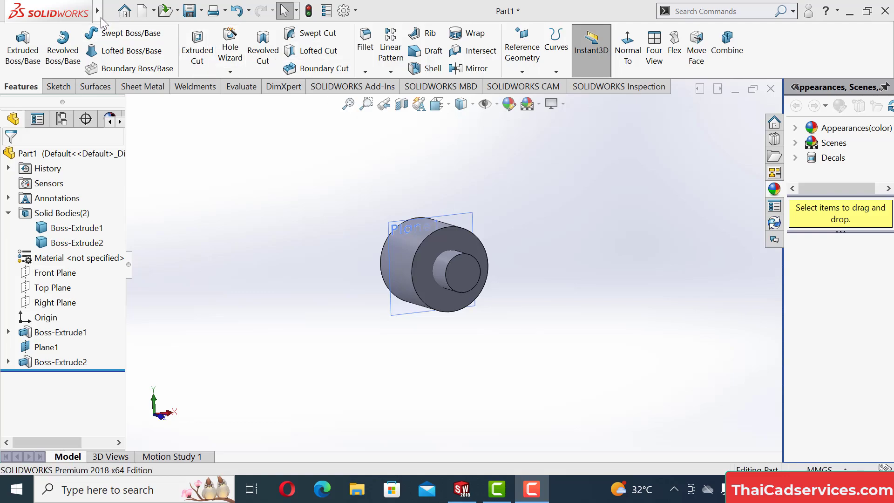
pyautogui.moveTo(100, 14)
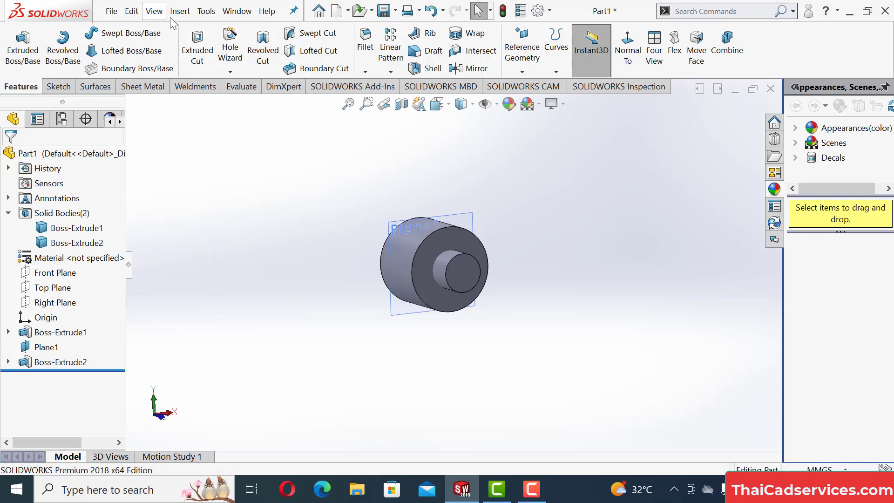
pyautogui.click(182, 12)
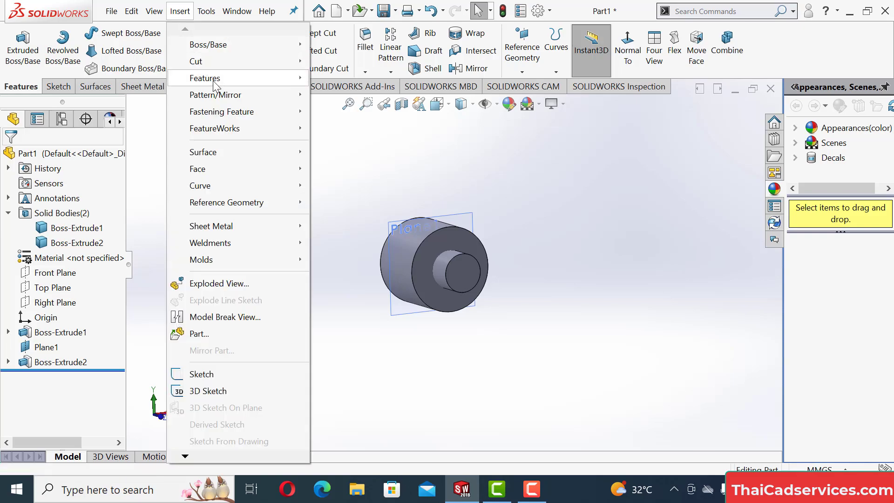
pyautogui.moveTo(214, 83)
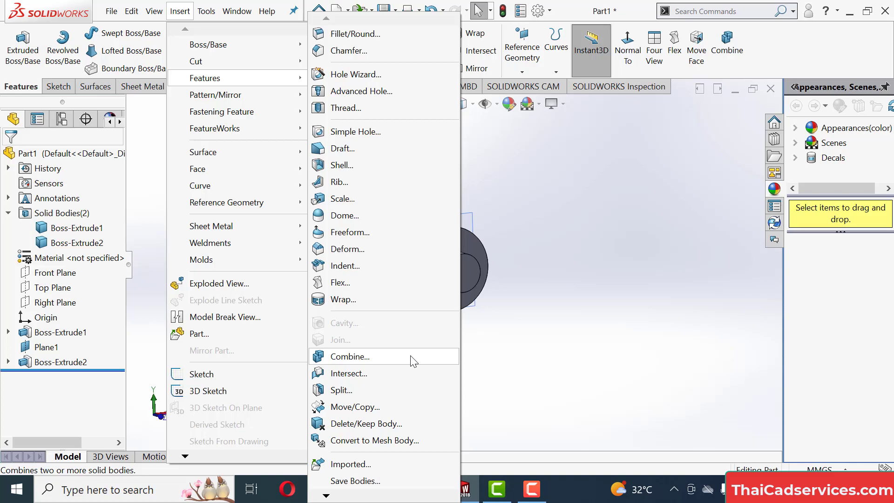
pyautogui.click(592, 258)
pyautogui.scroll(-3, 441, 243)
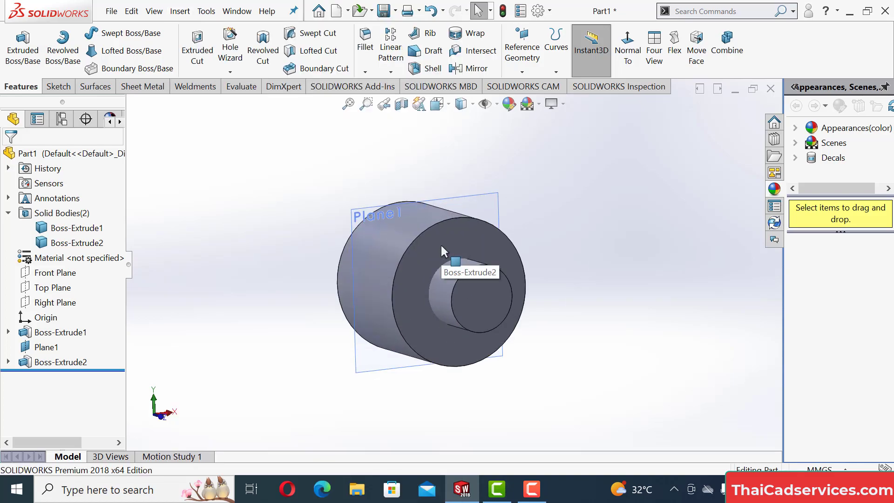
pyautogui.moveTo(568, 321); pyautogui.dragTo(473, 350, button='middle')
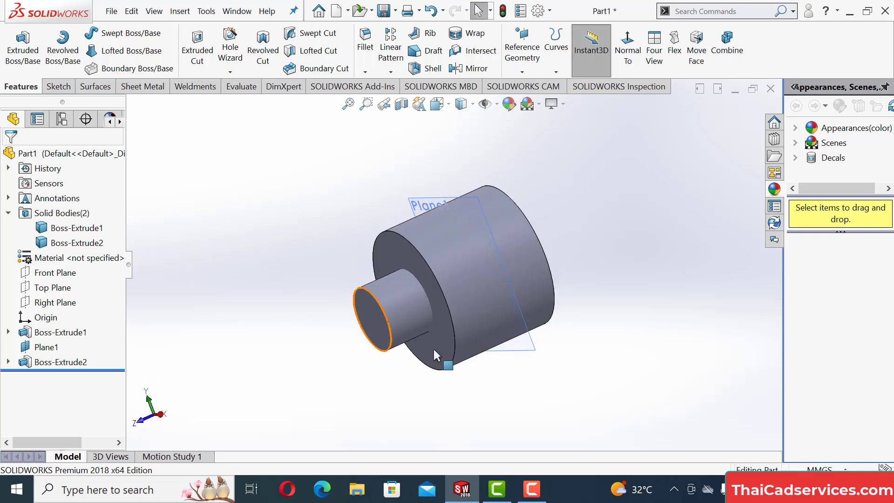
# Step: Close the current part without saving it and create a new part document
pyautogui.click(771, 89)
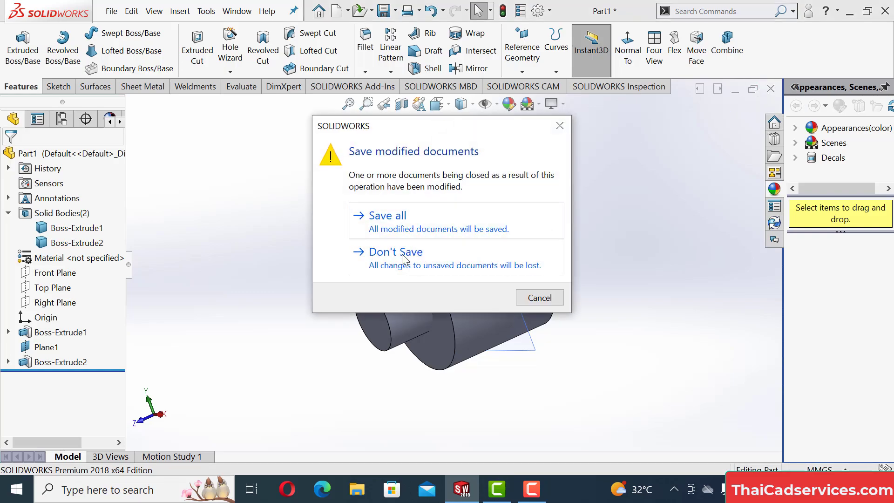
pyautogui.click(401, 254)
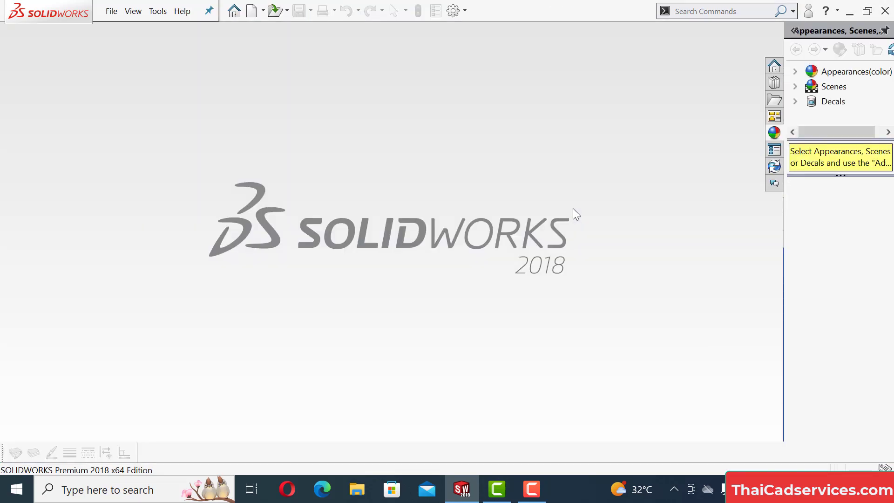
pyautogui.hotkey('ctrl', 'n')
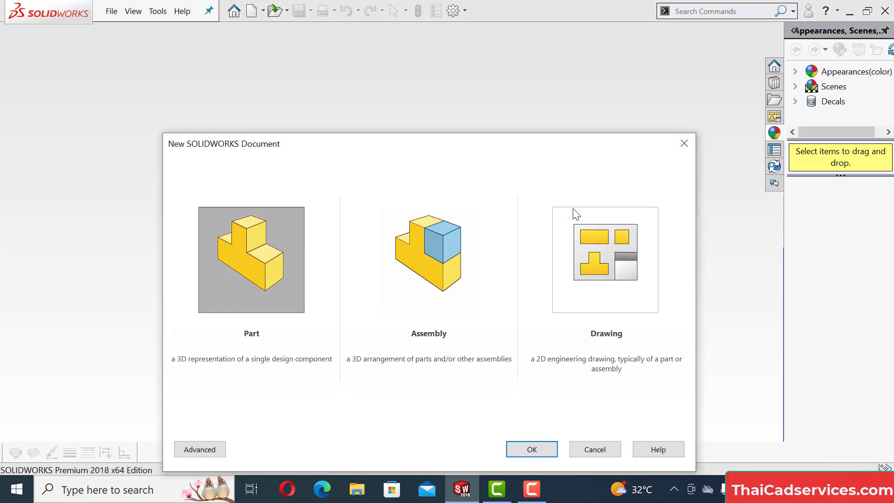
pyautogui.press('Return')
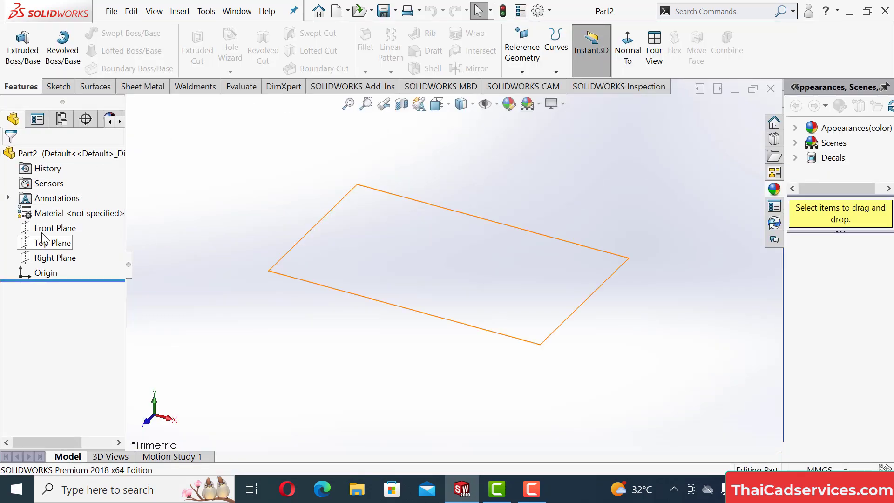
# Step: Start a sketch on the Front Plane and draw a circle about 99.7 mm in diameter centred on the origin
pyautogui.click(55, 227)
pyautogui.click(59, 211)
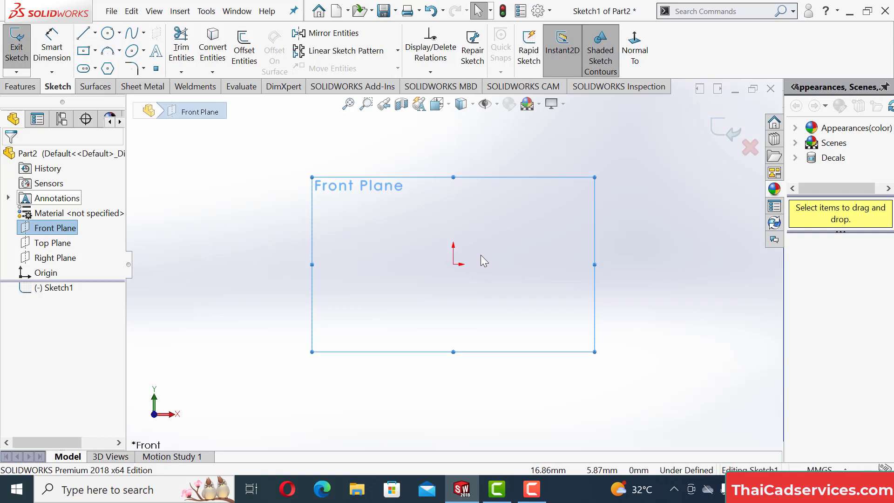
pyautogui.press('s')
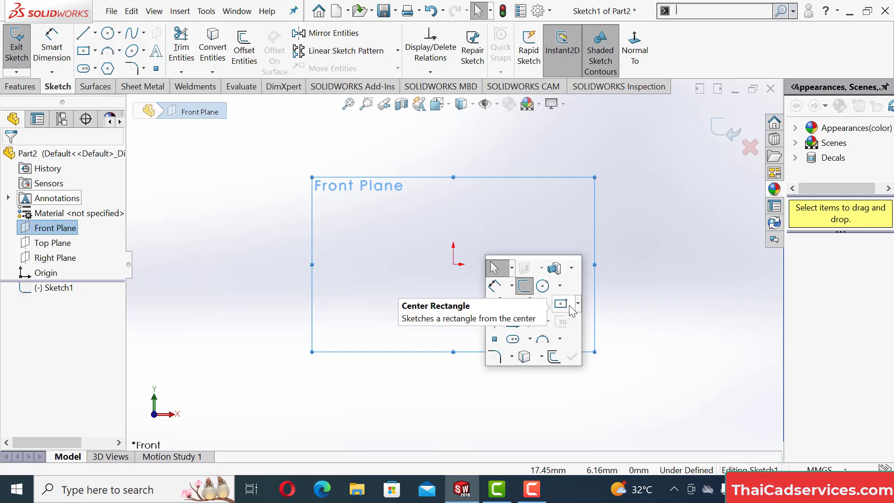
pyautogui.click(546, 289)
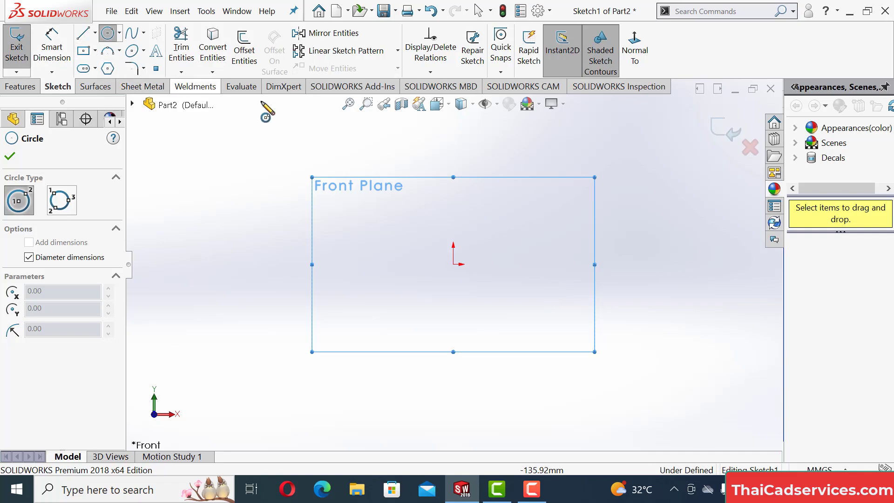
pyautogui.click(454, 264)
pyautogui.click(514, 316)
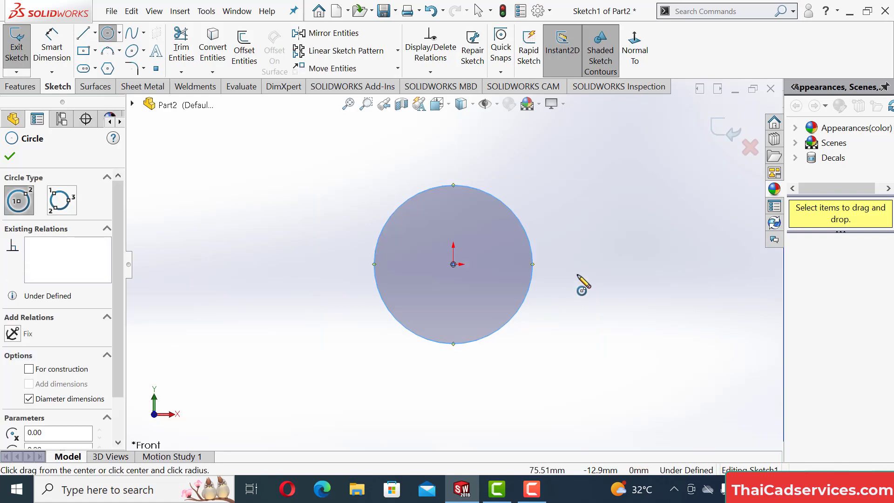
# Step: Dimension the circle's diameter at 100 mm
pyautogui.press('s')
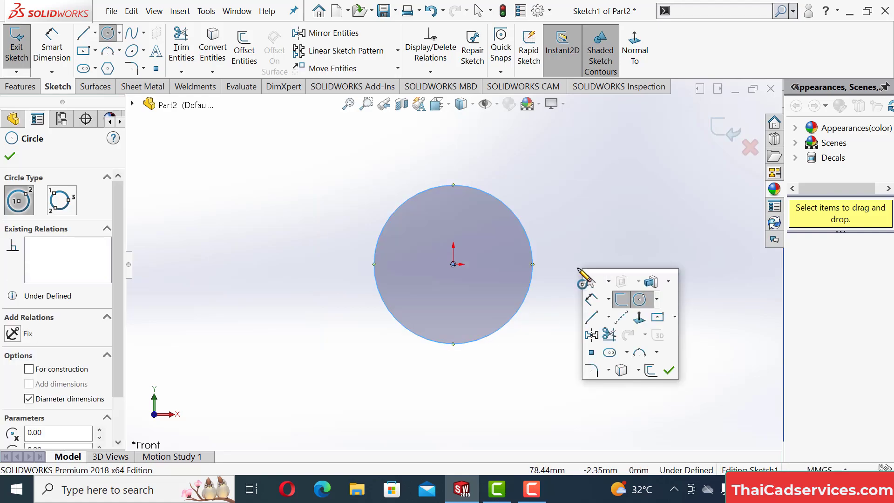
pyautogui.click(592, 301)
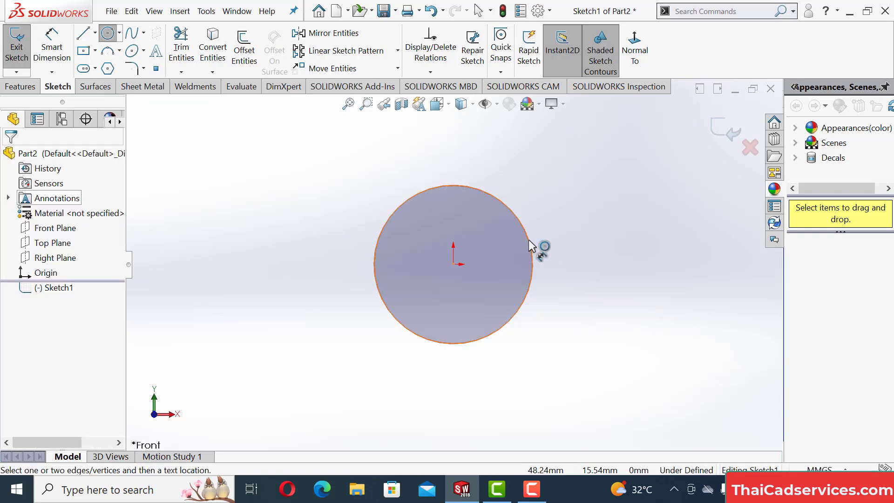
pyautogui.click(555, 267)
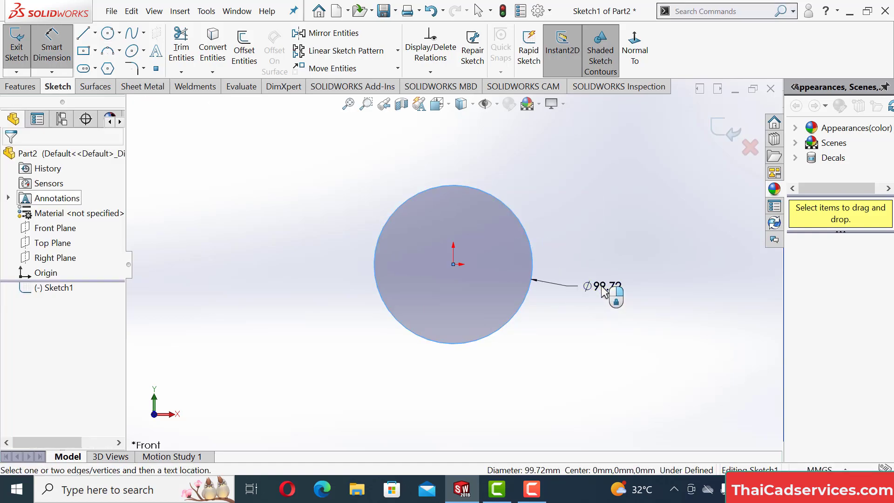
pyautogui.click(601, 290)
pyautogui.write('100')
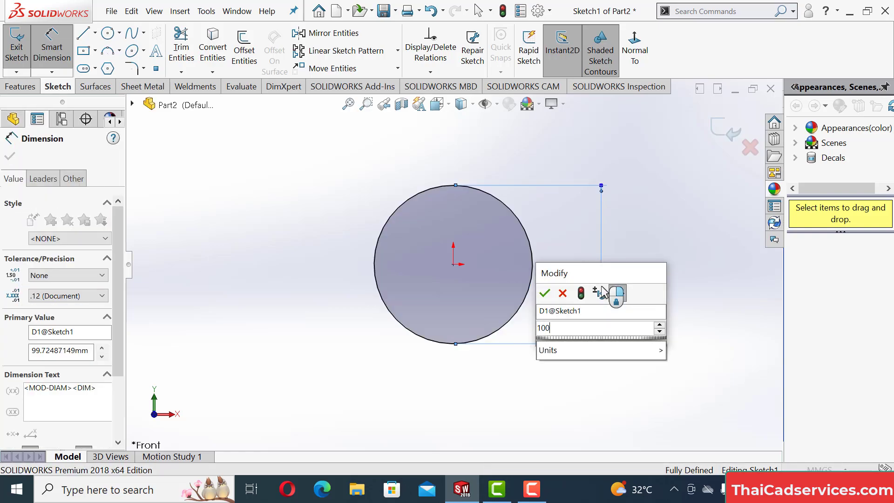
pyautogui.press('Return')
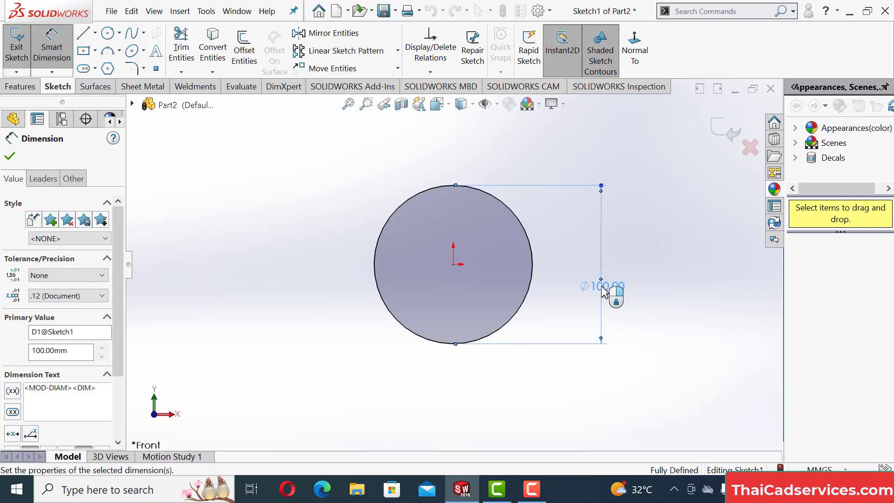
# Step: Extrude the circle to a blind depth of 100 mm to form a solid cylinder
pyautogui.press('s')
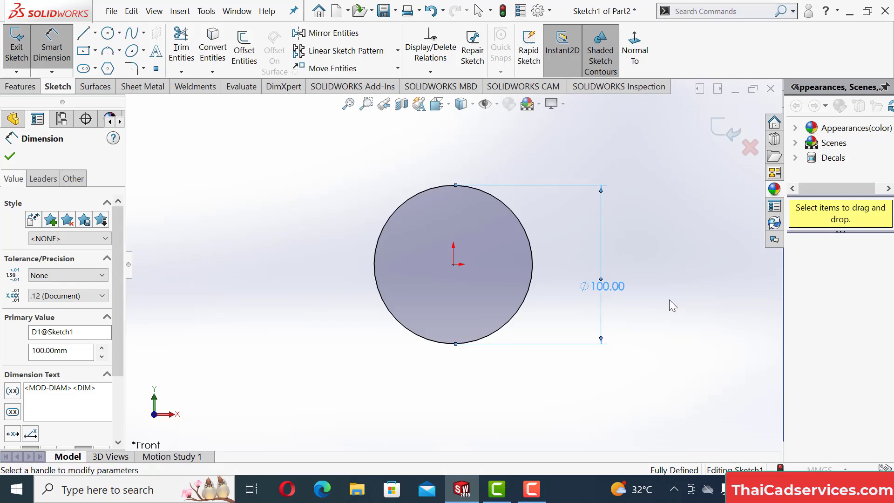
pyautogui.press('e')
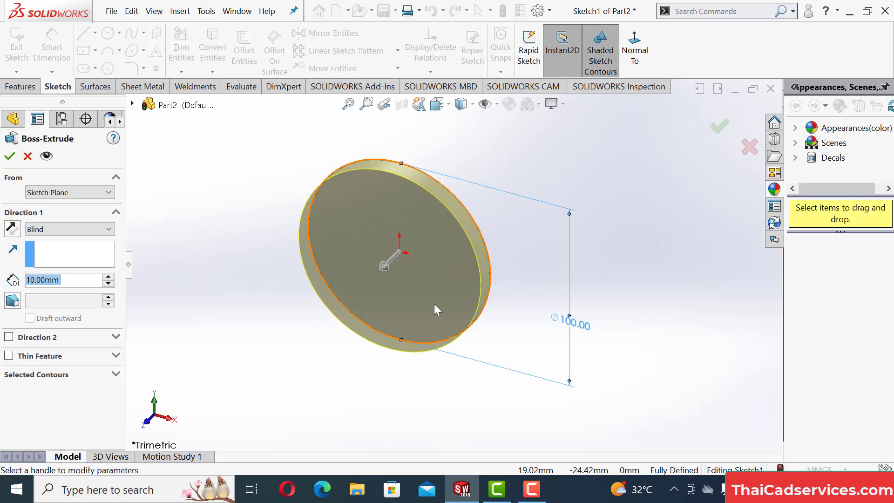
pyautogui.write('100')
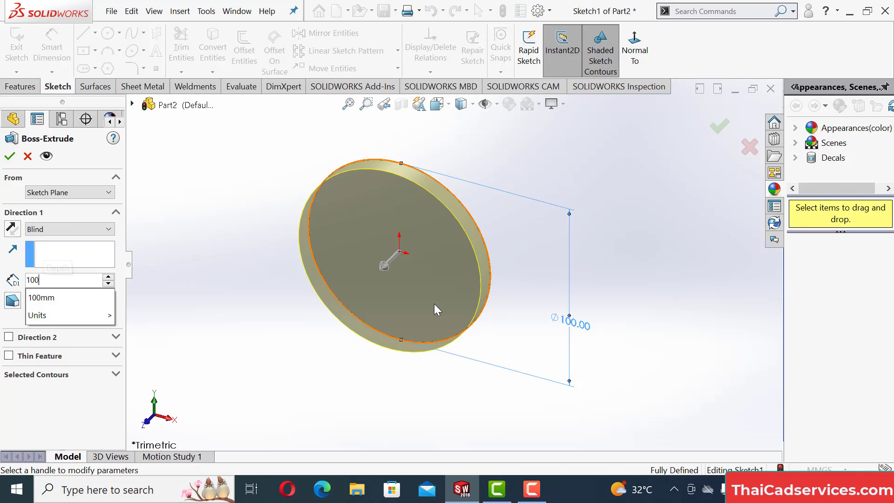
pyautogui.press('Return')
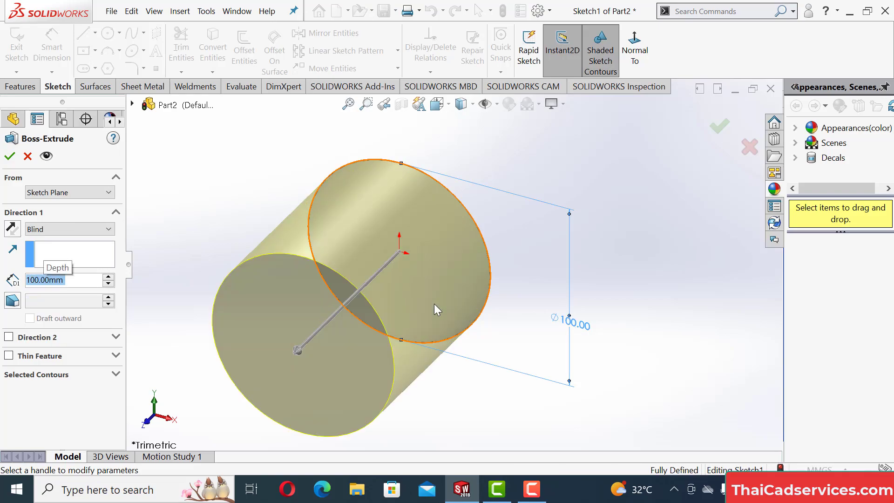
pyautogui.click(381, 214)
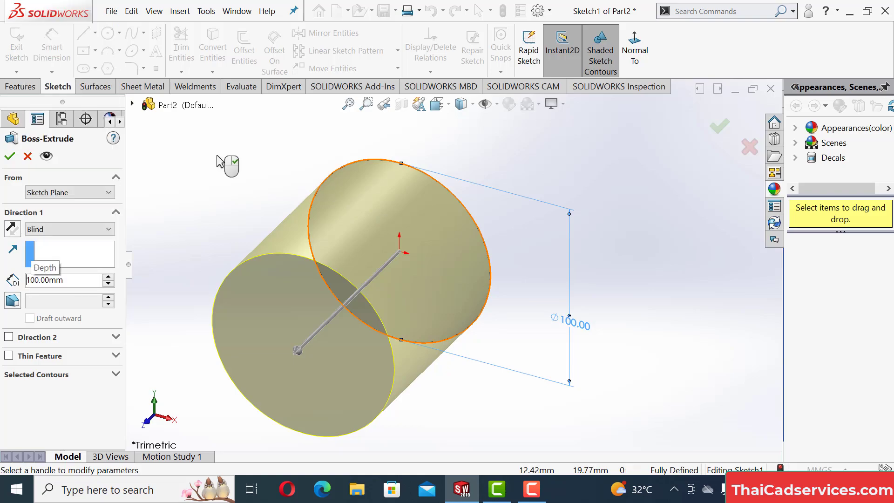
pyautogui.click(8, 157)
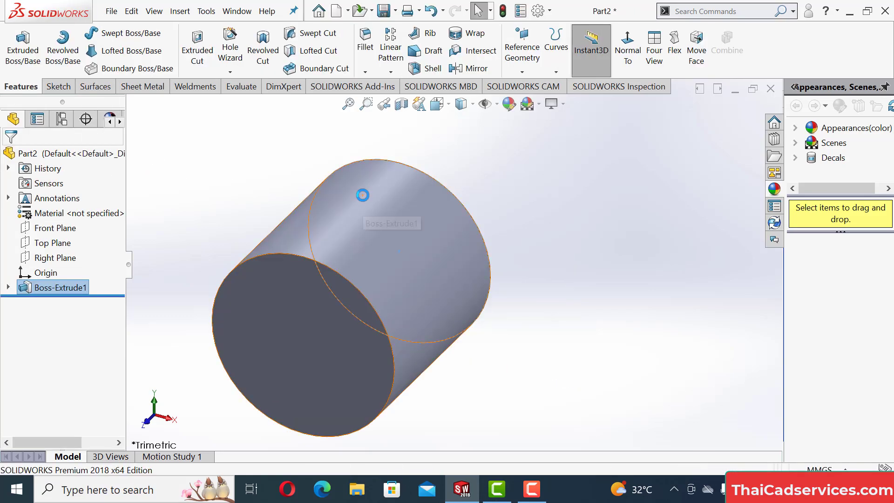
pyautogui.click(554, 268)
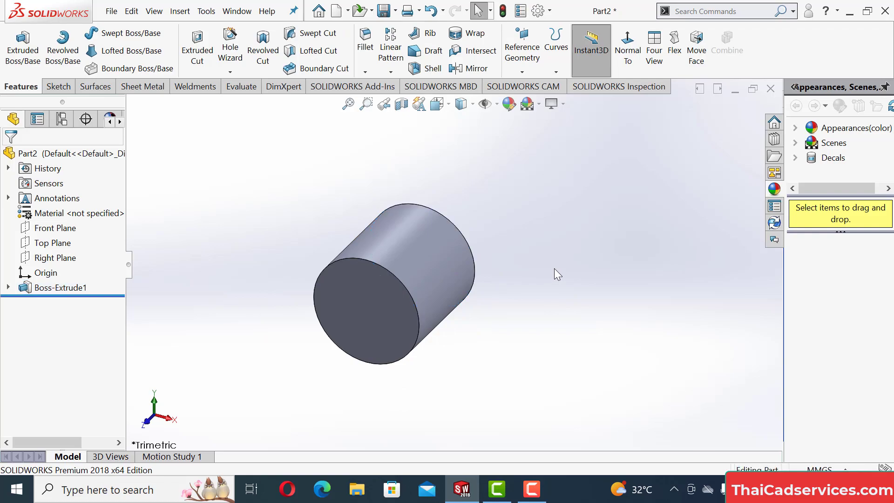
# Step: Create a reference plane offset 50 mm from the cylinder's front end face, with the offset flipped into the body
pyautogui.moveTo(525, 297); pyautogui.dragTo(506, 307, button='middle')
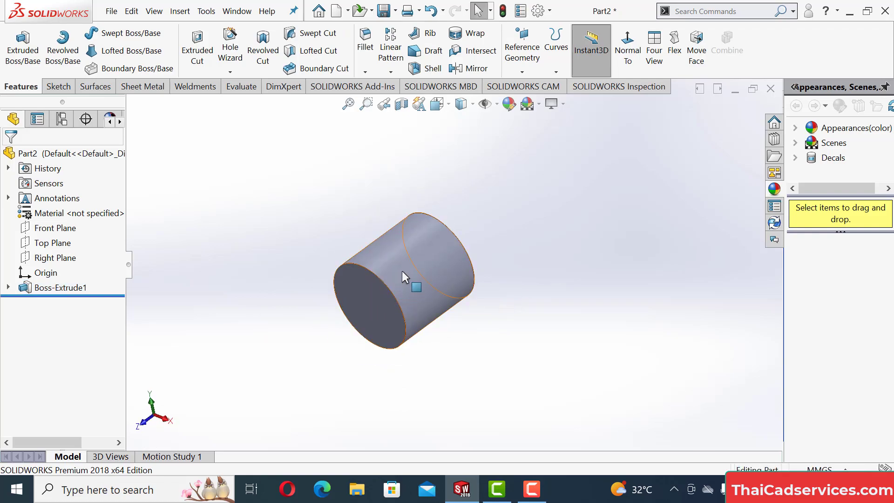
pyautogui.click(512, 70)
pyautogui.click(521, 87)
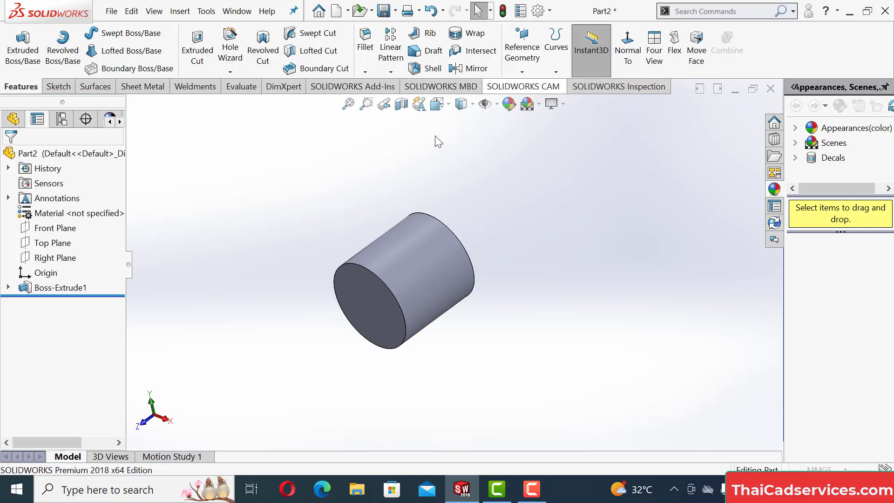
pyautogui.click(360, 281)
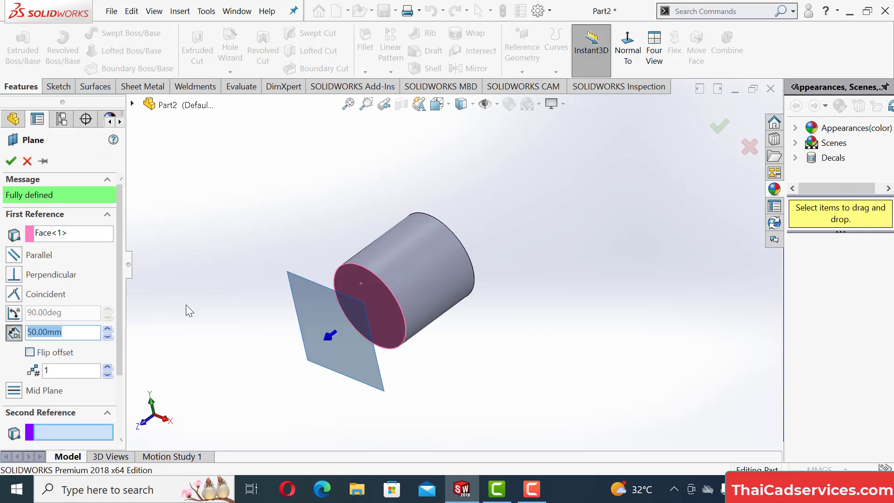
pyautogui.click(30, 351)
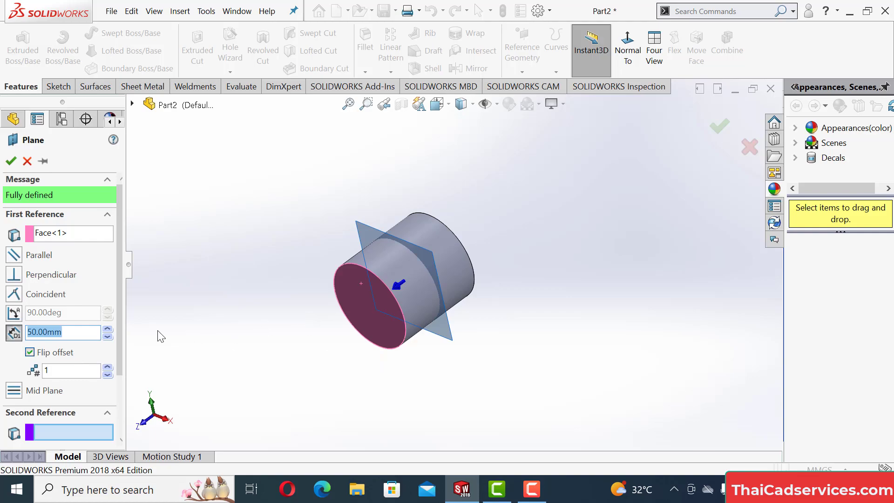
pyautogui.click(10, 161)
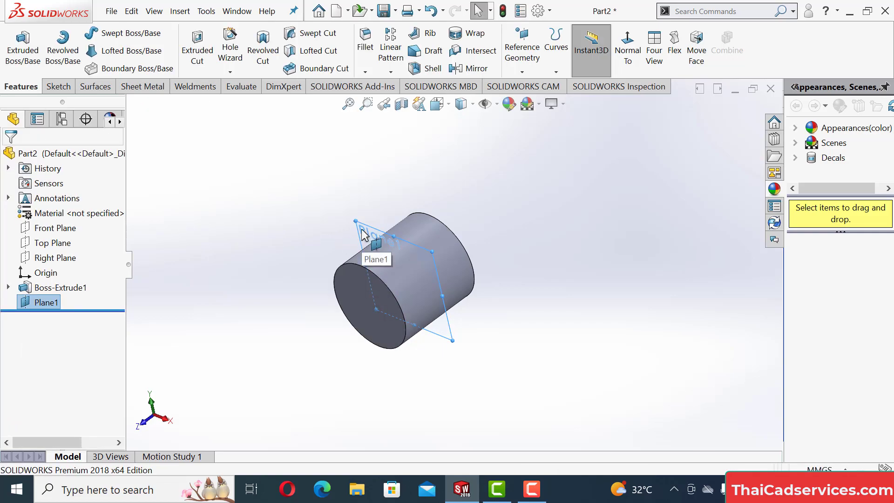
# Step: Start a sketch on the reference plane that cuts through the cylinder
pyautogui.rightClick(364, 234)
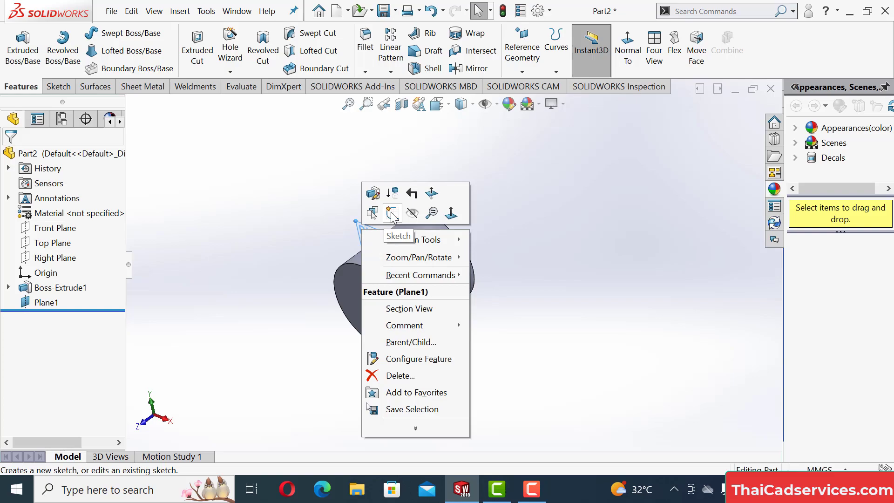
pyautogui.click(391, 214)
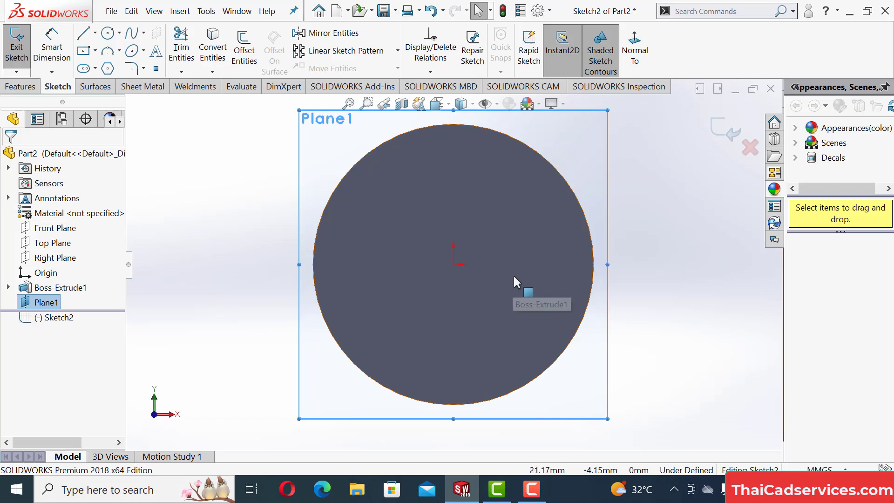
pyautogui.press('s')
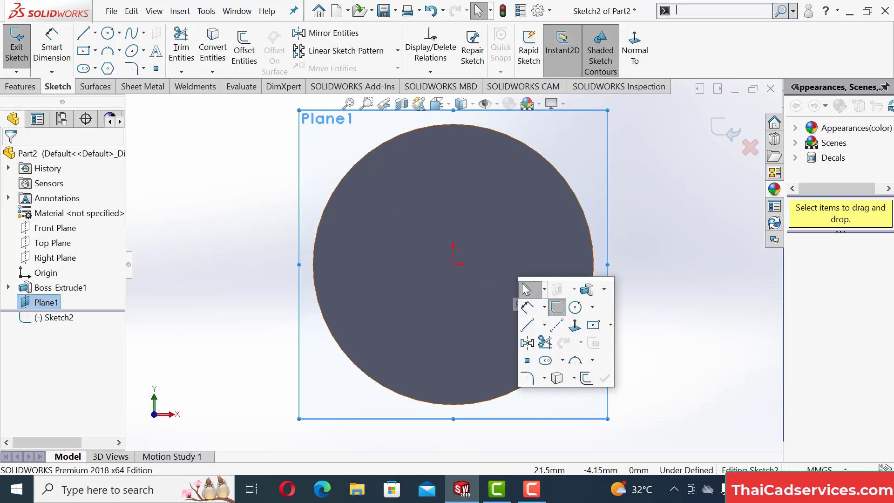
pyautogui.click(574, 307)
pyautogui.click(454, 263)
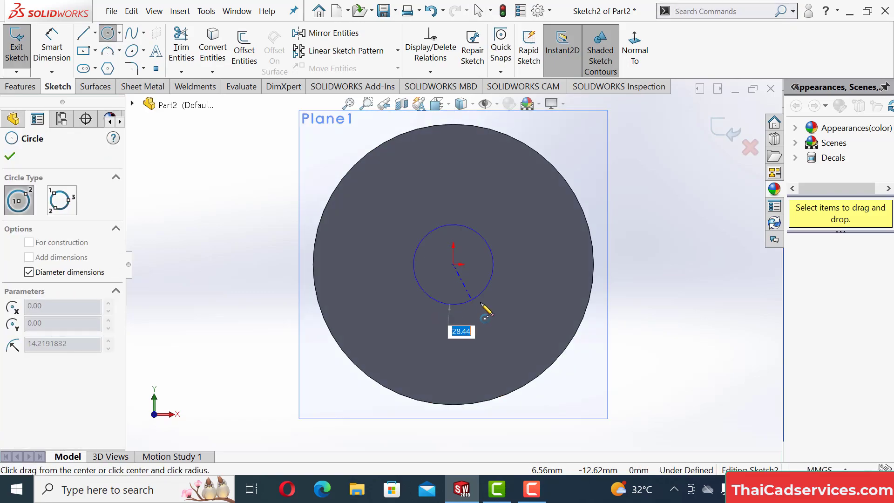
pyautogui.press('Escape')
pyautogui.press('s')
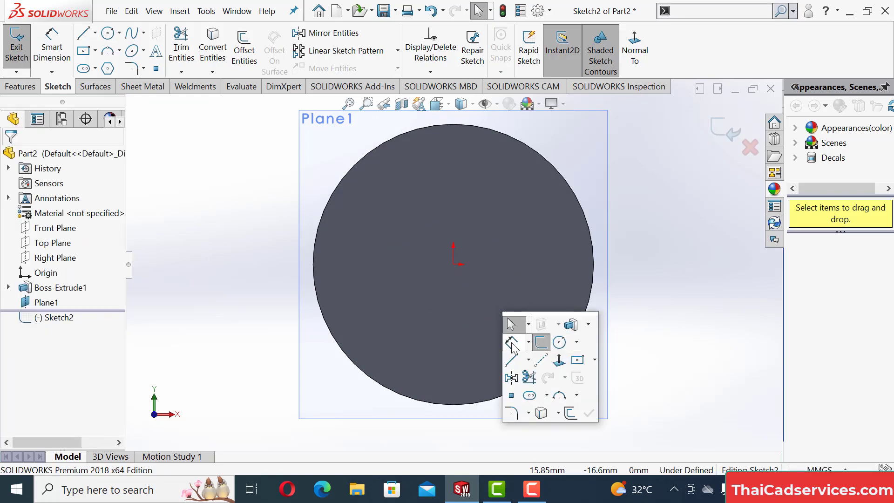
pyautogui.click(576, 343)
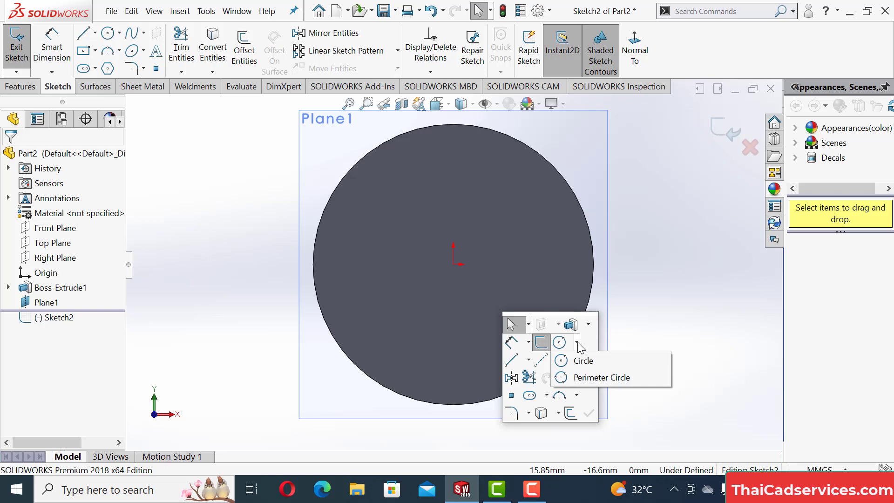
pyautogui.click(686, 312)
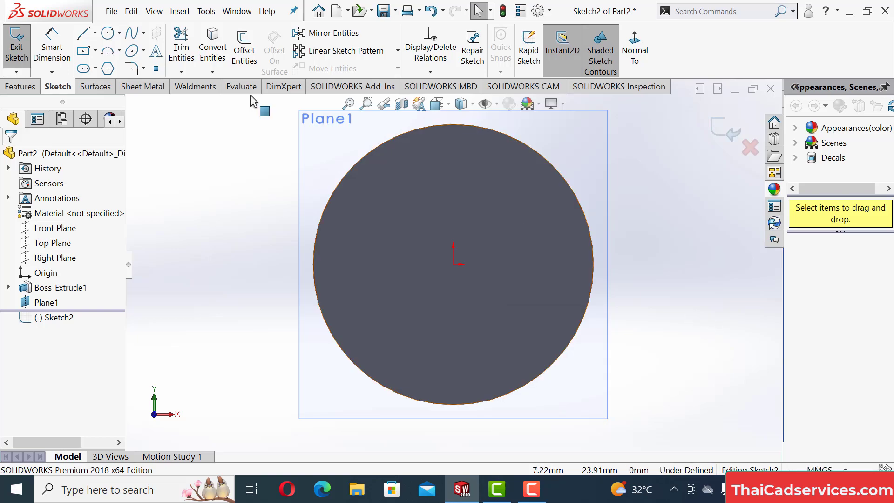
# Step: Sketch a center rectangle about 33 mm square, centred on the origin
pyautogui.click(84, 50)
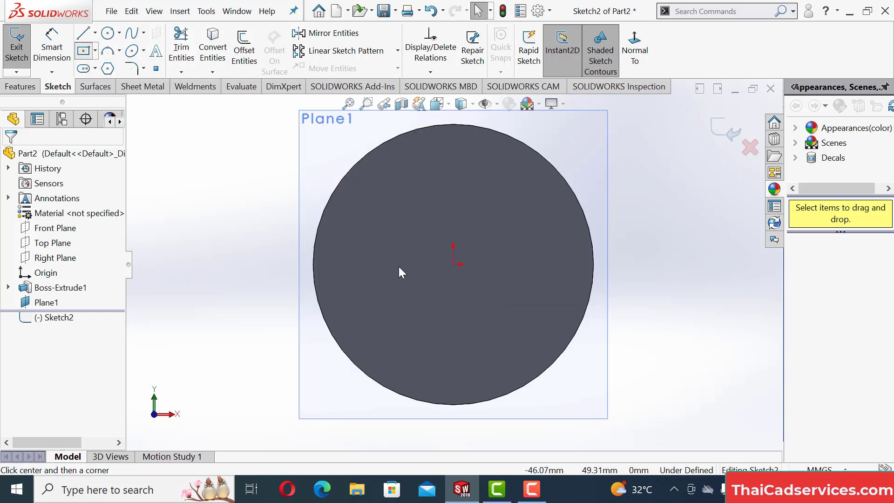
pyautogui.click(452, 264)
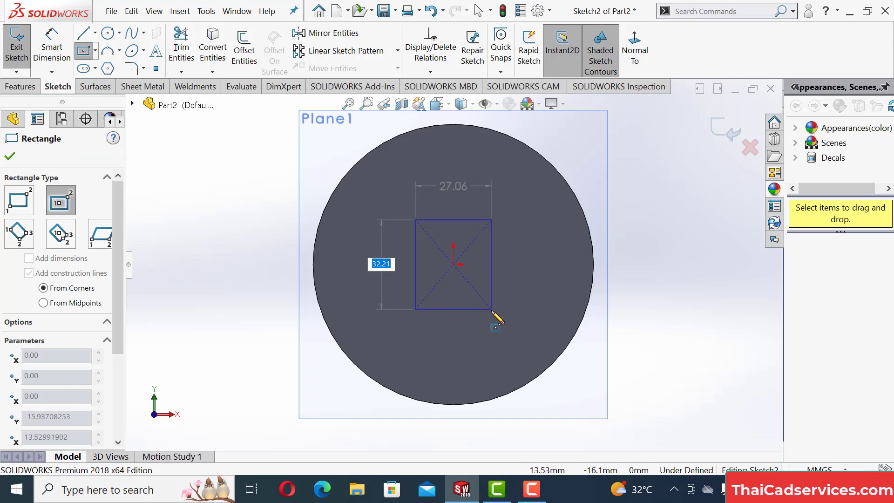
pyautogui.click(500, 309)
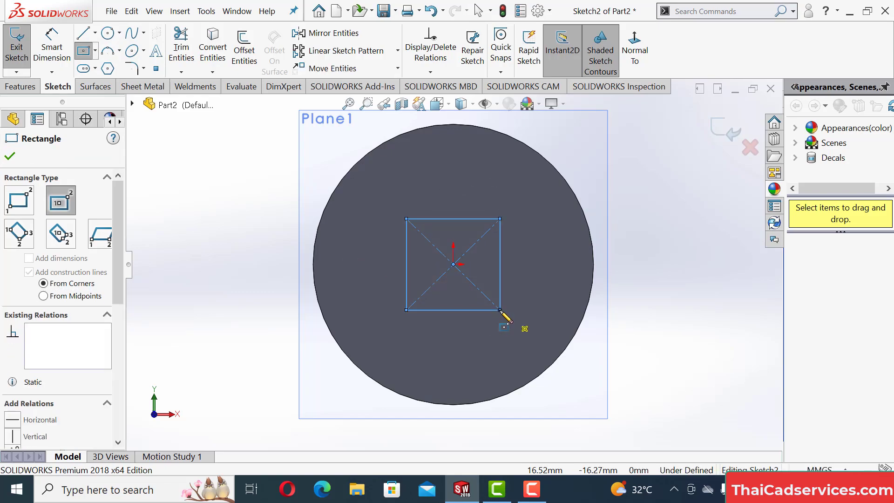
# Step: Dimension the rectangle's height and width at 30 mm each
pyautogui.press('s')
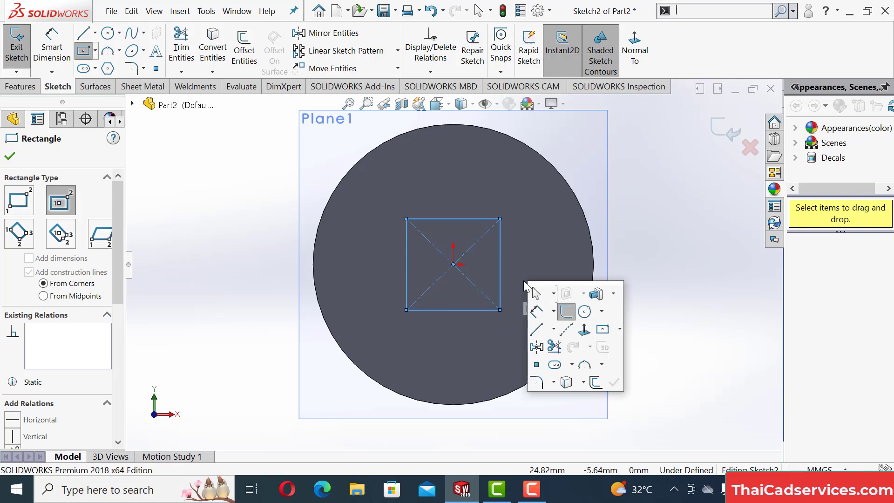
pyautogui.click(536, 311)
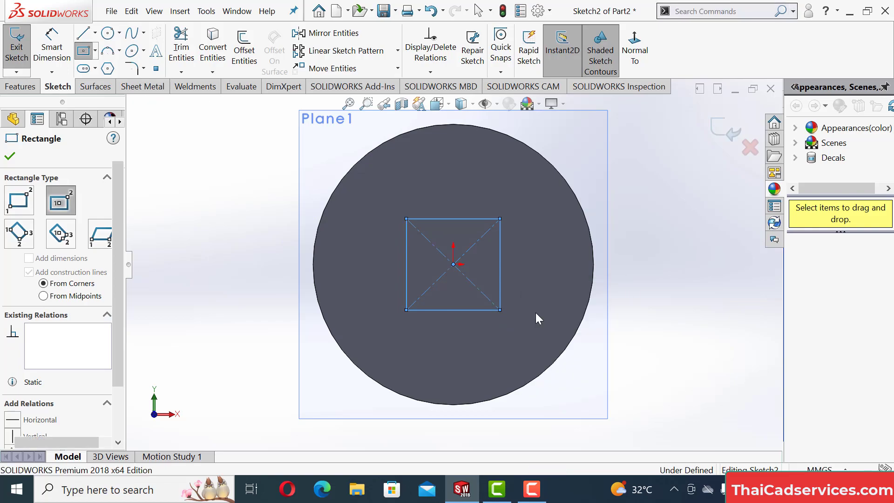
pyautogui.click(501, 262)
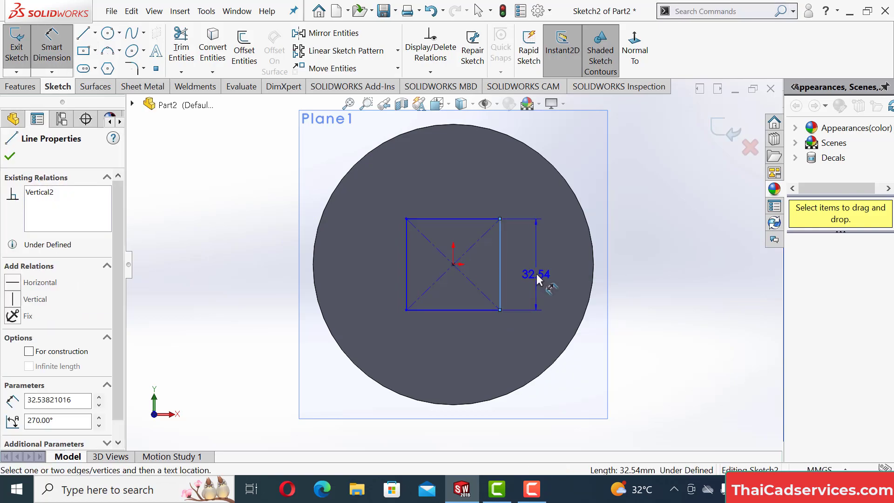
pyautogui.click(536, 272)
pyautogui.write('30')
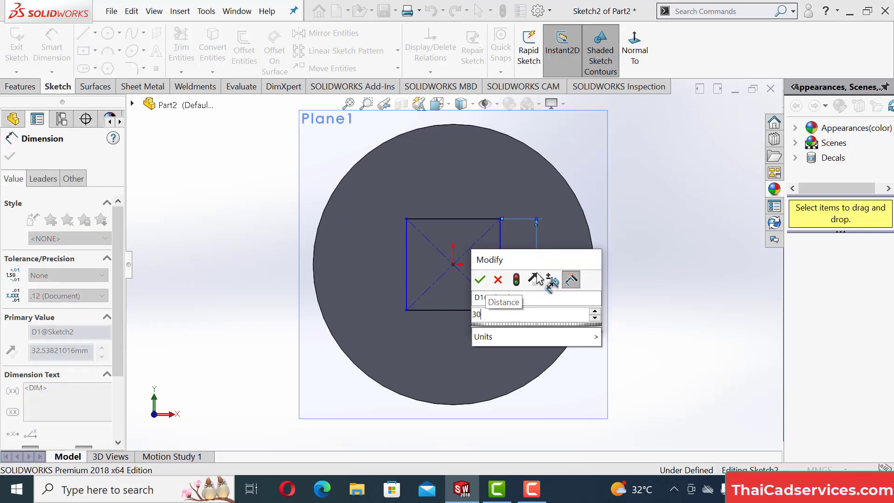
pyautogui.press('Escape')
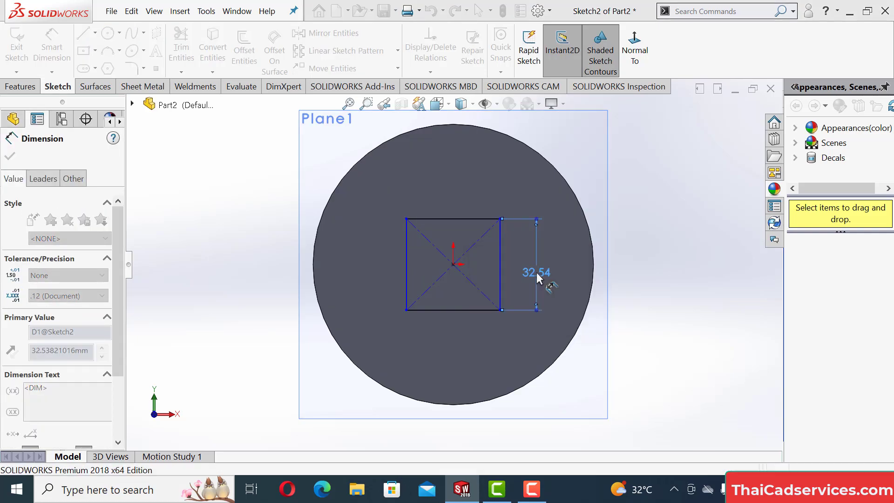
pyautogui.click(449, 222)
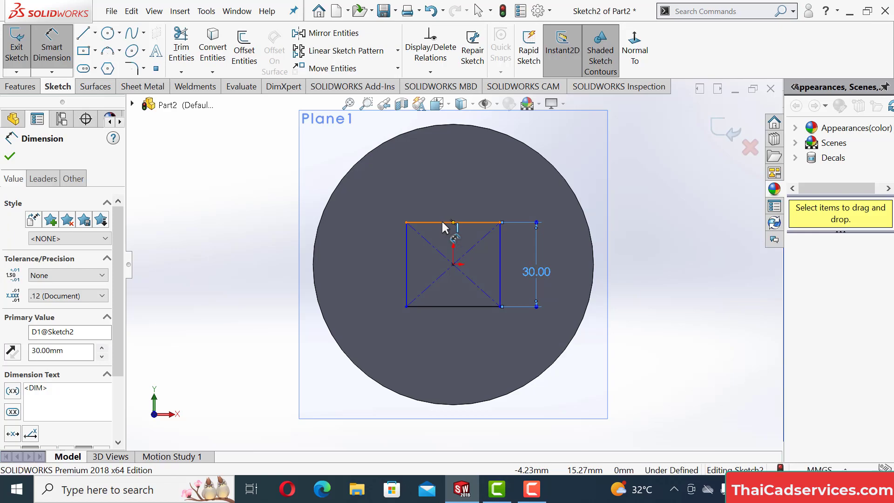
pyautogui.click(453, 184)
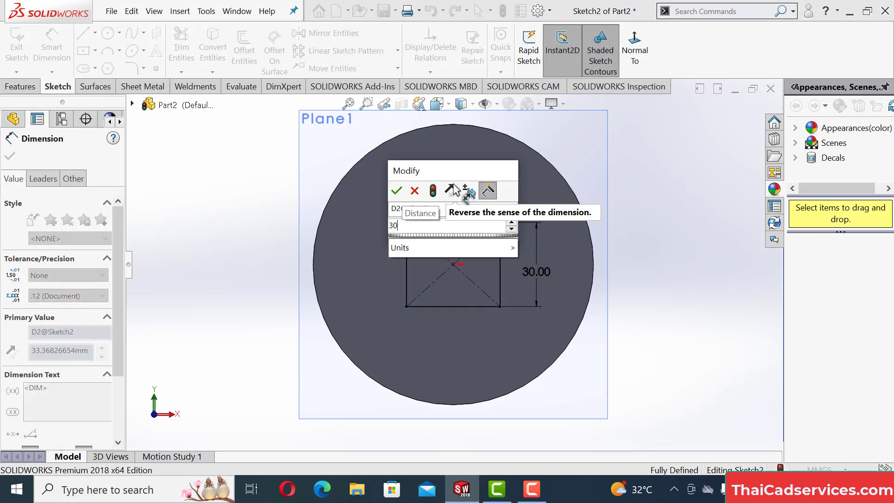
pyautogui.press('Return')
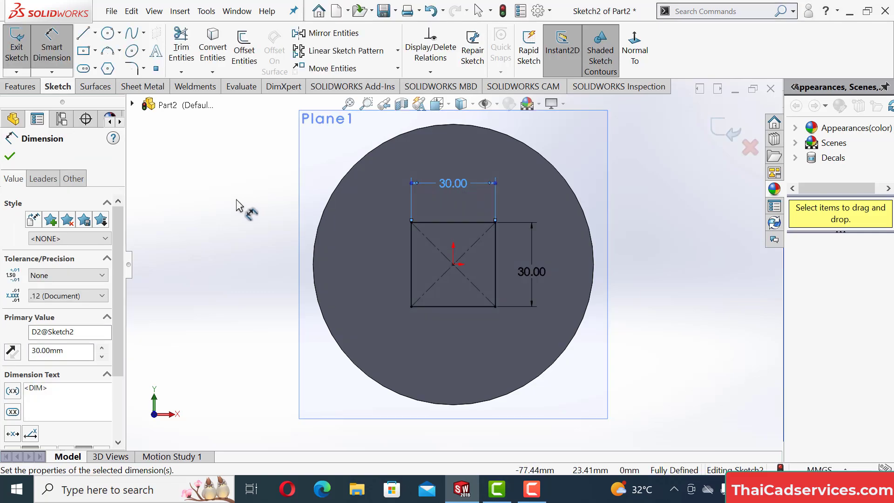
# Step: Extrude the square to a blind depth of 100 mm as a separate body, with Merge result turned off
pyautogui.press('s')
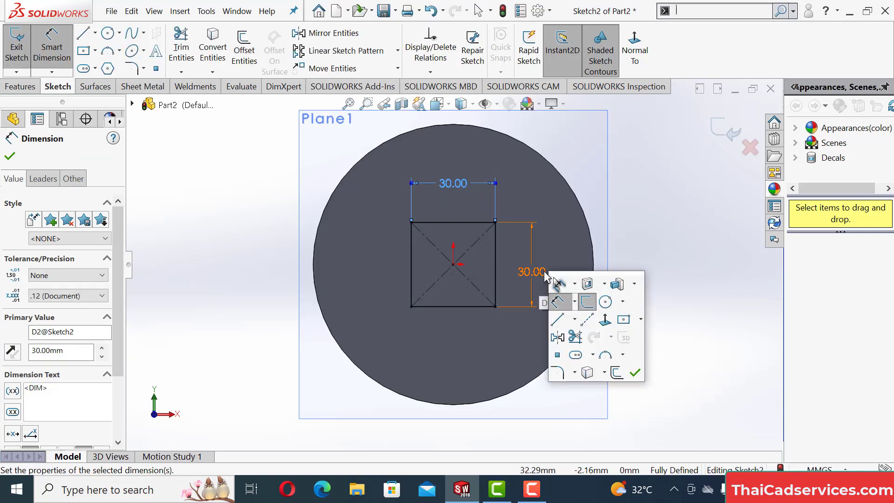
pyautogui.click(617, 284)
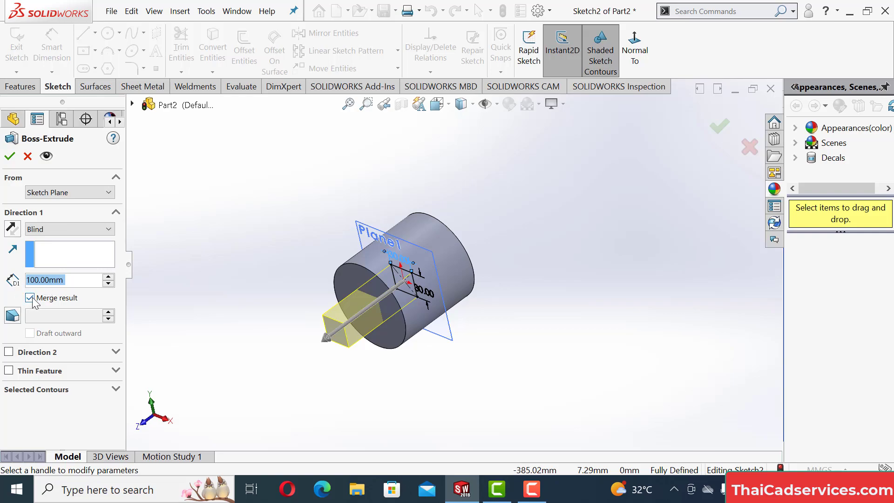
pyautogui.click(30, 299)
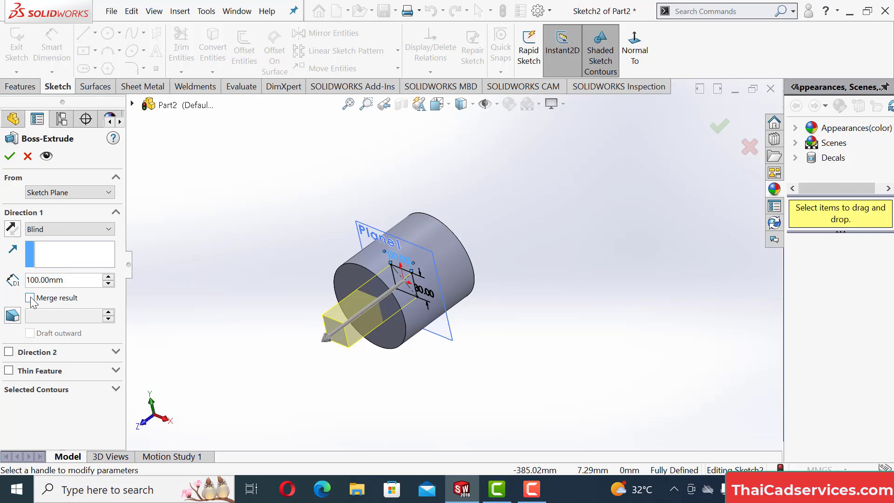
pyautogui.click(11, 157)
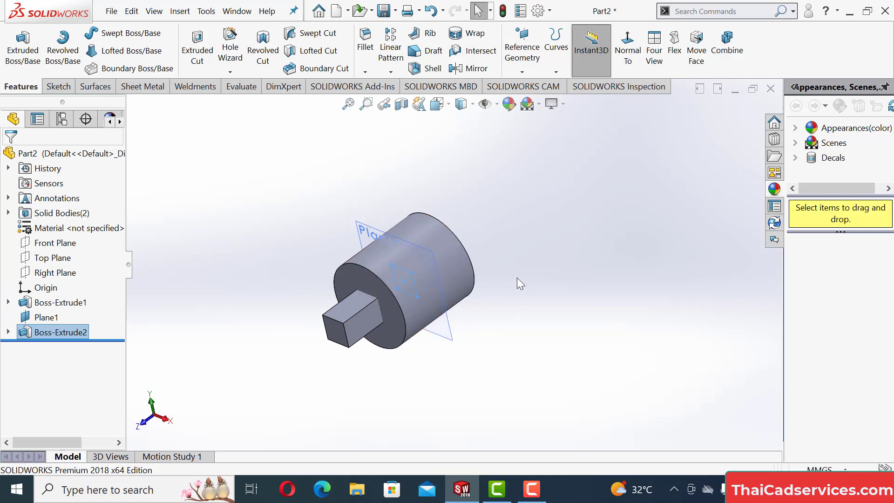
# Step: Inspect the square bar and the cylinder, and expand the part's list of solid bodies
pyautogui.click(345, 308)
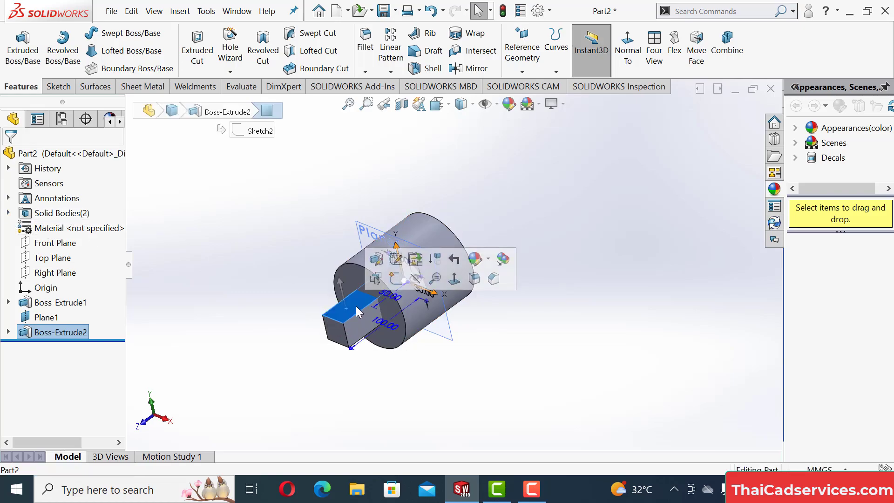
pyautogui.click(413, 222)
pyautogui.click(8, 213)
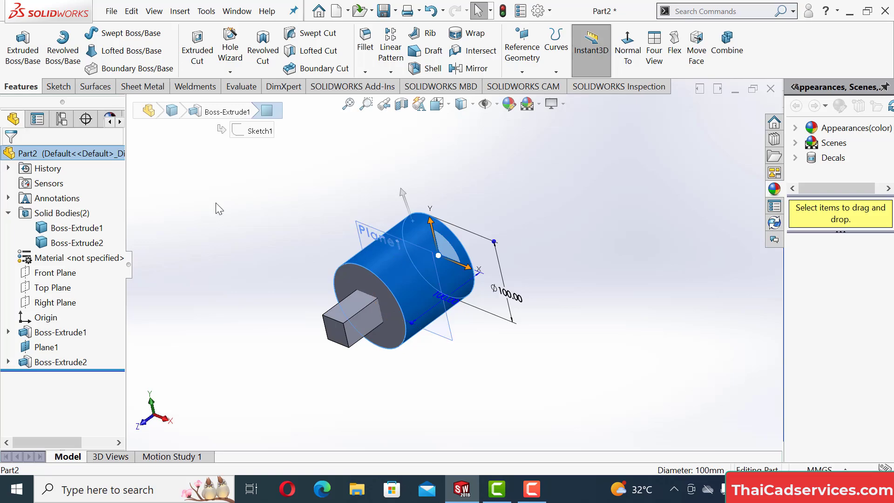
pyautogui.click(251, 201)
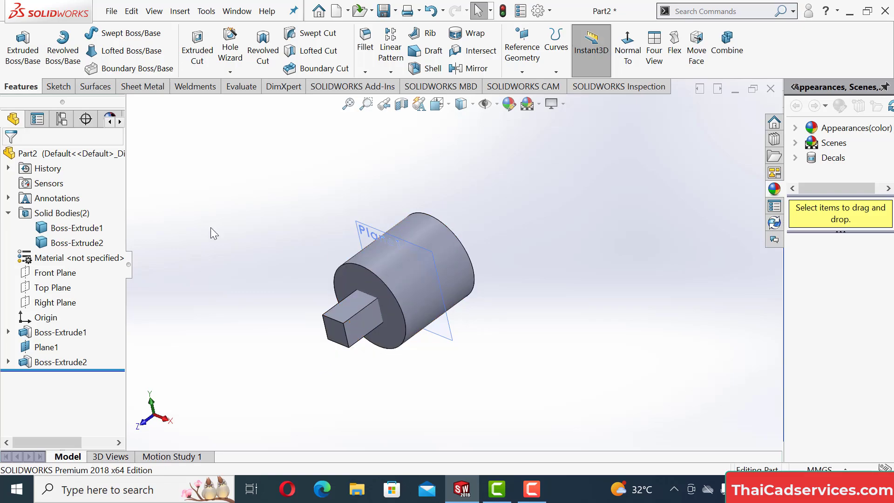
# Step: Start a Combine feature using the cylinder and square bar solid bodies
pyautogui.click(68, 228)
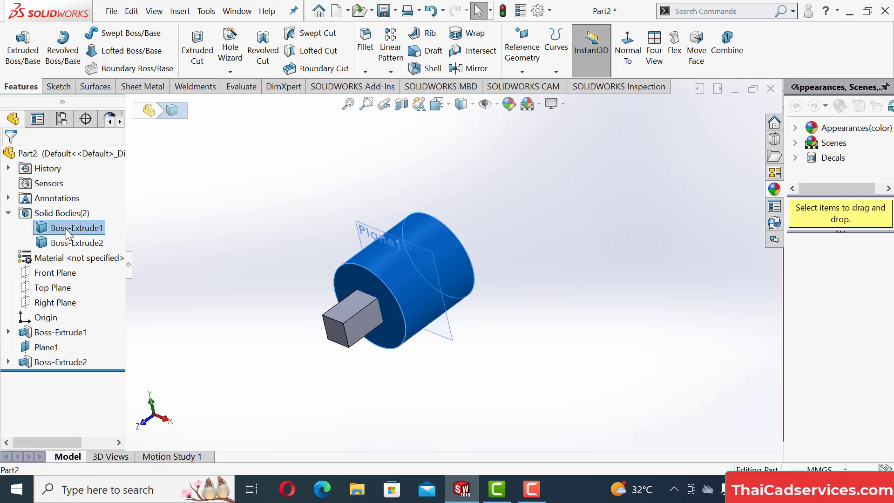
pyautogui.keyDown('ctrl'); pyautogui.click(69, 244); pyautogui.keyUp('ctrl')
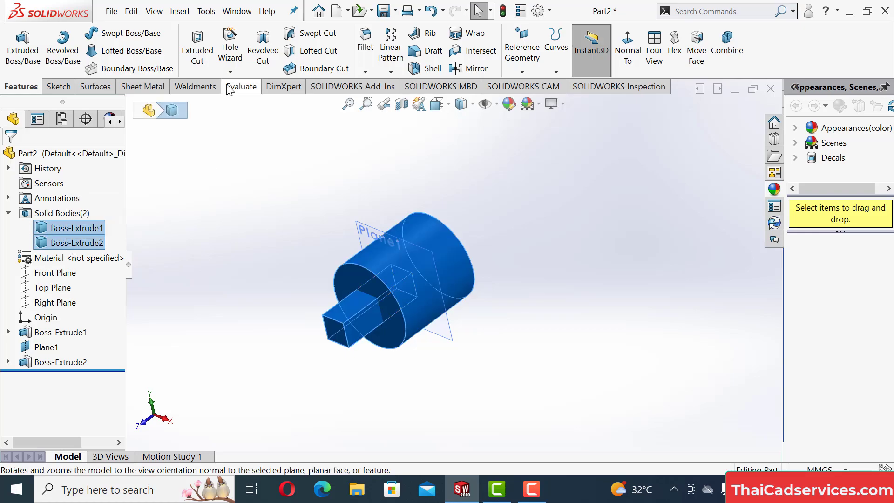
pyautogui.click(180, 12)
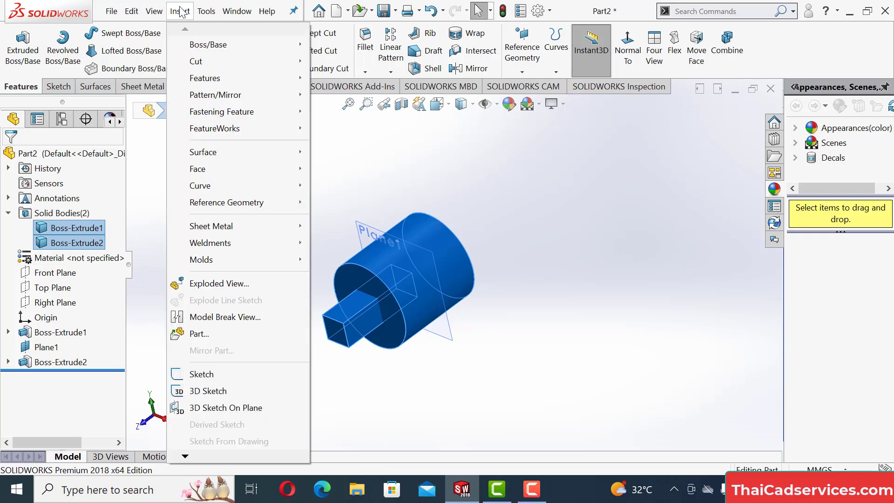
pyautogui.moveTo(217, 93)
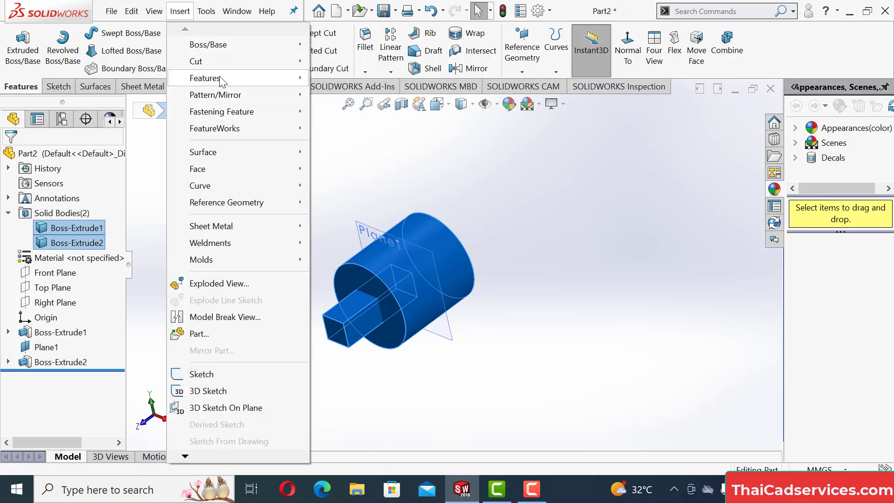
pyautogui.moveTo(205, 77)
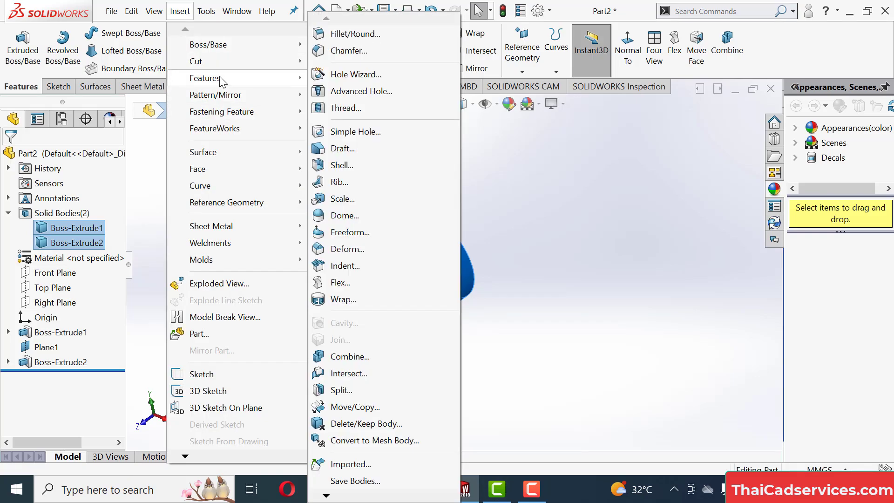
pyautogui.click(350, 356)
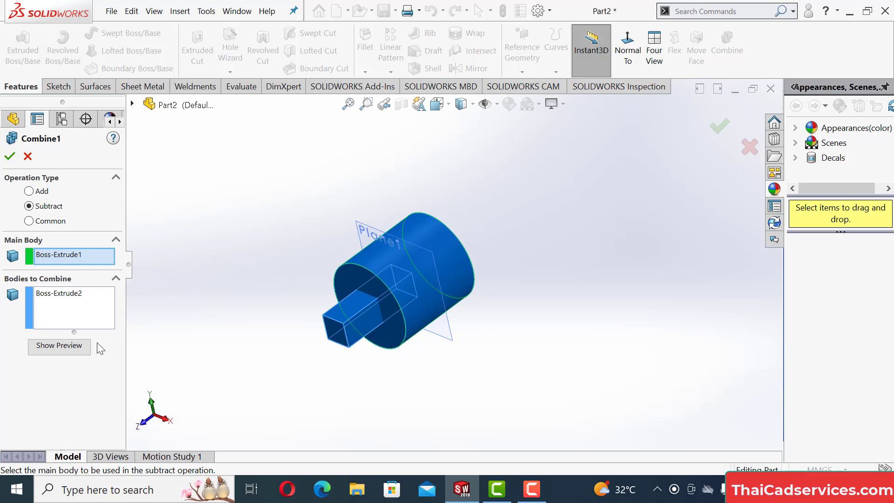
# Step: Preview the Subtract combination of the cylinder as main body and the square bar as the removed body, and examine the cavity
pyautogui.click(74, 346)
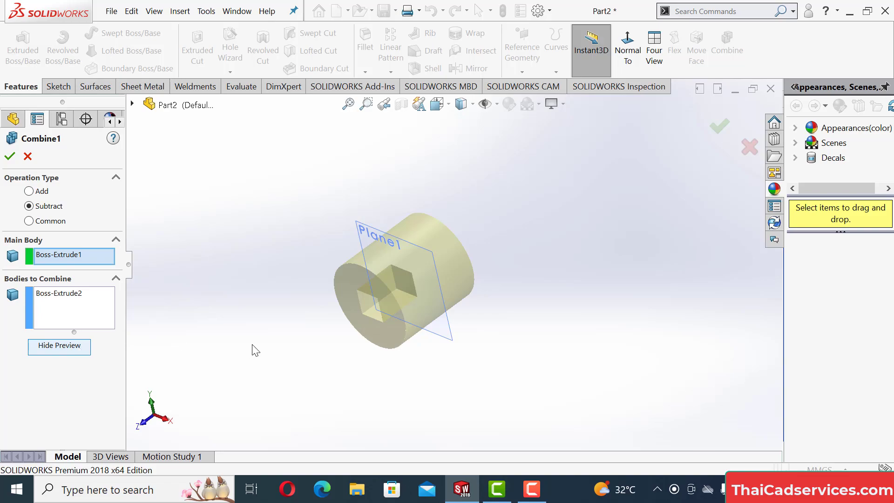
pyautogui.scroll(-5, 390, 306)
pyautogui.moveTo(539, 358); pyautogui.dragTo(671, 294, button='middle')
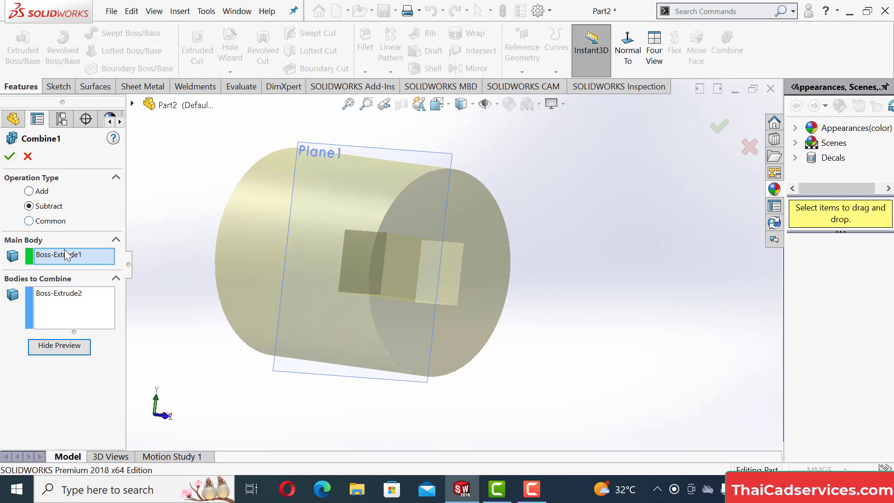
pyautogui.click(69, 349)
# Step: Switch the combine operation to Common, add the cylinder alongside the square bar, and preview the result
pyautogui.click(29, 221)
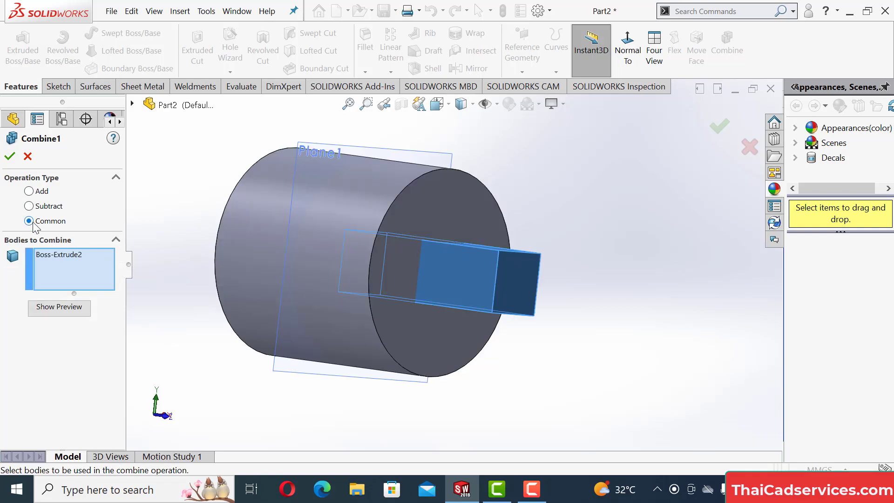
pyautogui.click(49, 309)
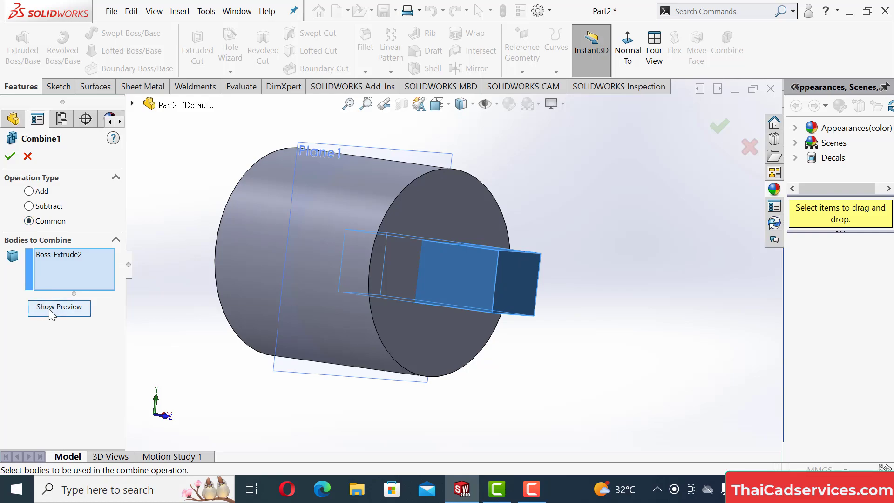
pyautogui.click(247, 223)
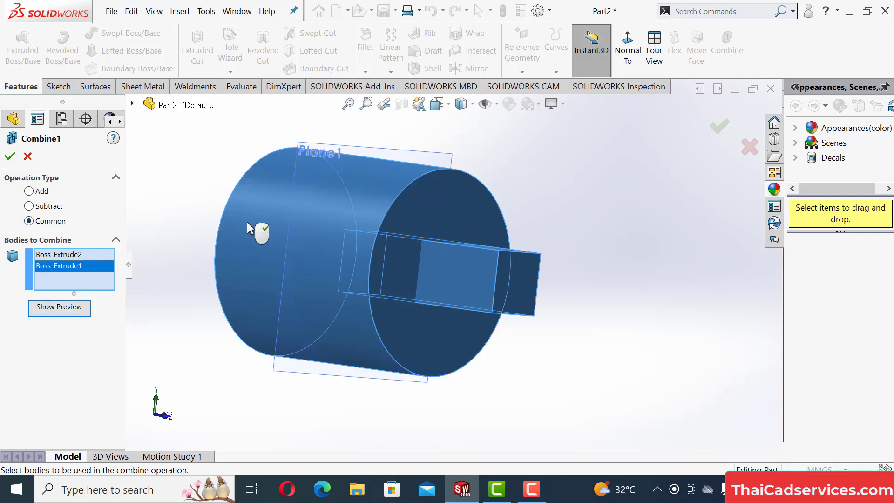
pyautogui.click(75, 307)
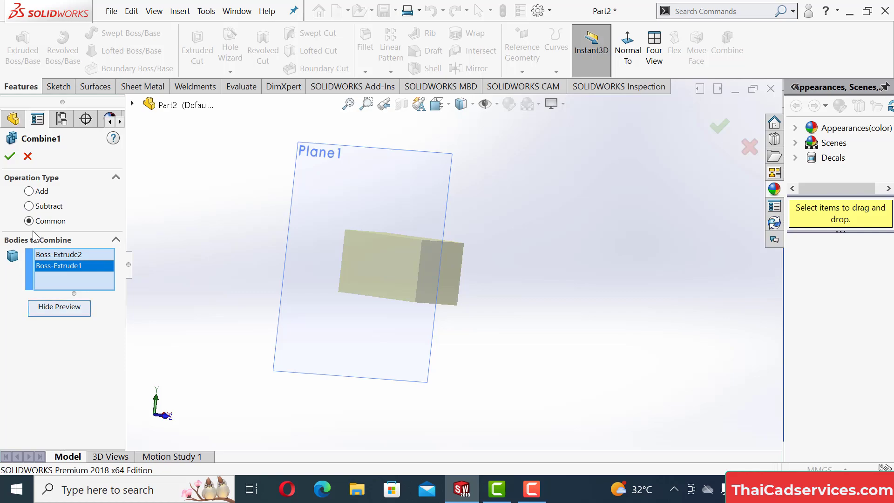
# Step: Switch the combine operation to Add for the cylinder and square bar, and preview the merged body
pyautogui.click(60, 308)
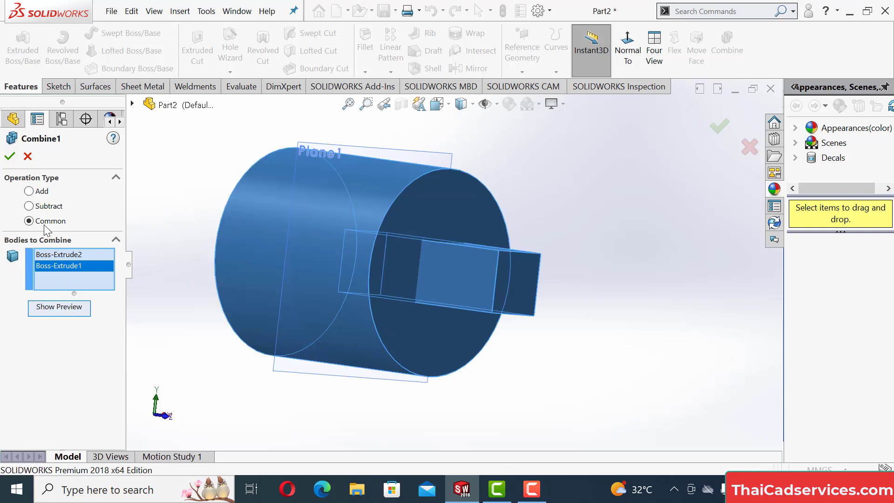
pyautogui.click(29, 191)
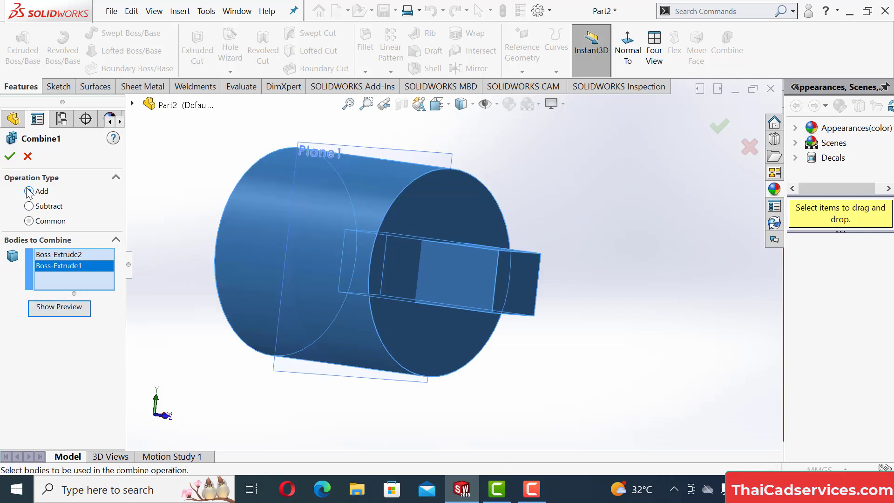
pyautogui.click(64, 308)
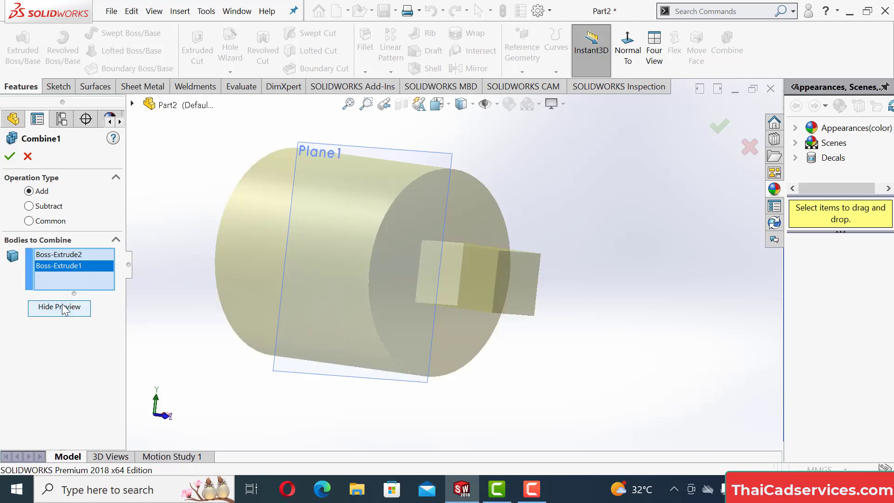
pyautogui.scroll(1, 332, 331)
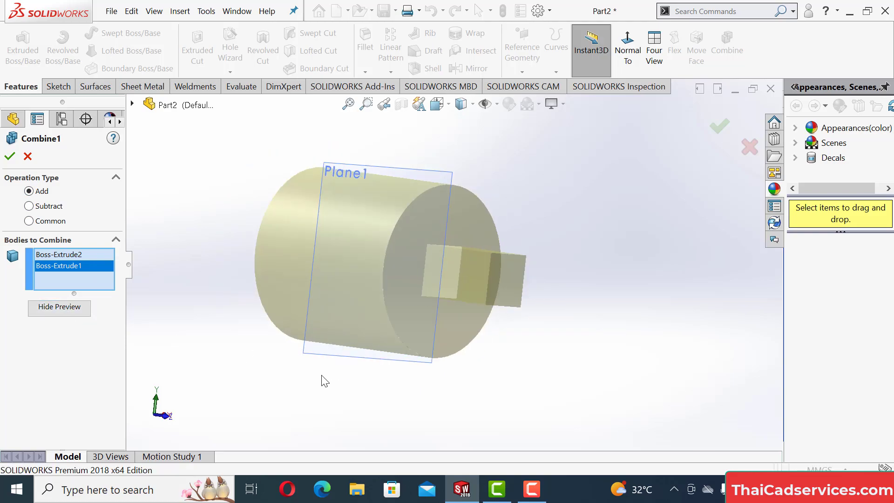
pyautogui.moveTo(325, 384)
pyautogui.mouseDown(button='middle')
pyautogui.moveTo(347, 385)
pyautogui.moveTo(321, 398)
pyautogui.mouseUp(button='middle')
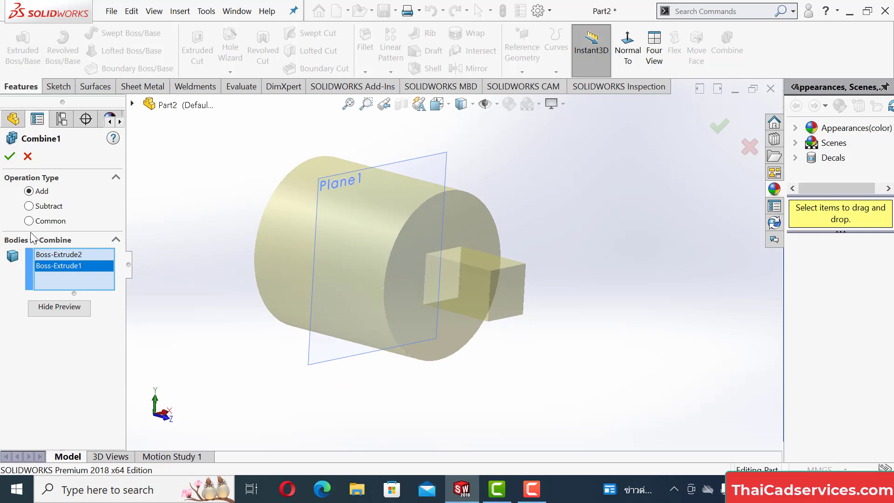
# Step: Switch the combine operation to Subtract and remove both the cylinder and the square bar from the bodies to subtract
pyautogui.click(29, 206)
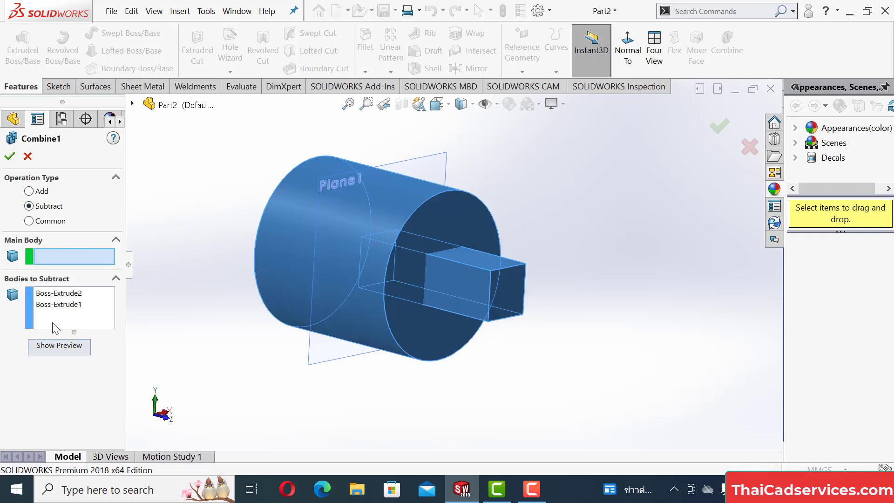
pyautogui.click(56, 309)
pyautogui.rightClick(57, 309)
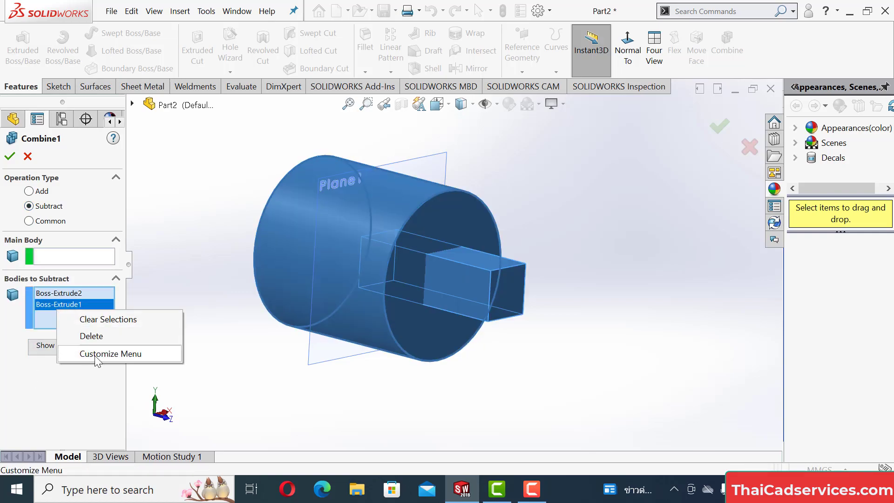
pyautogui.click(97, 337)
pyautogui.click(77, 257)
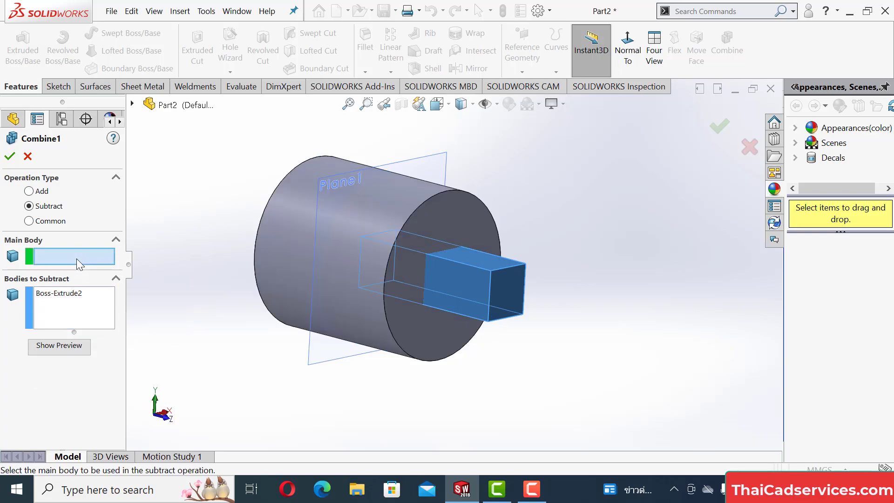
pyautogui.click(518, 286)
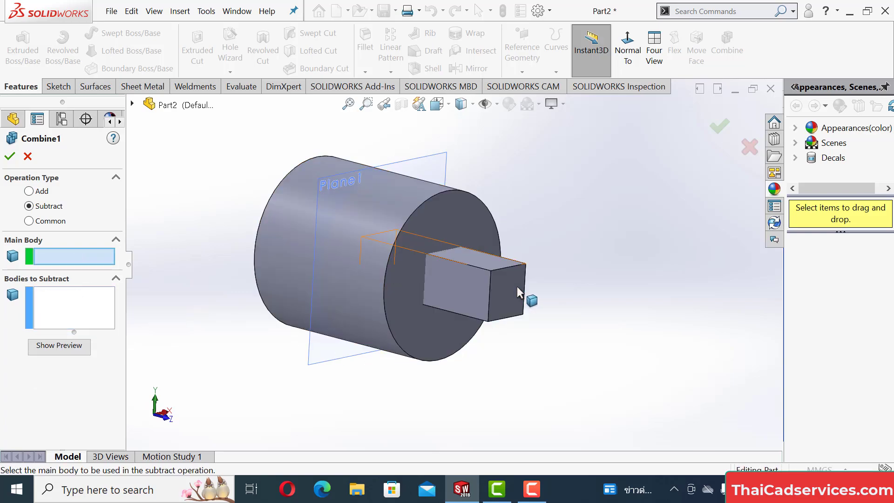
# Step: Subtract the square bar from the cylinder as main body, complete the Combine feature, and inspect the square pocket
pyautogui.click(267, 270)
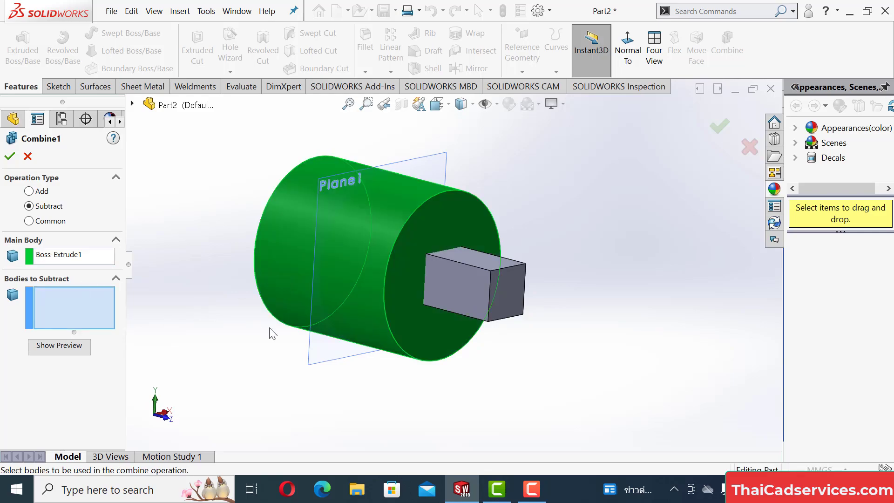
pyautogui.click(459, 301)
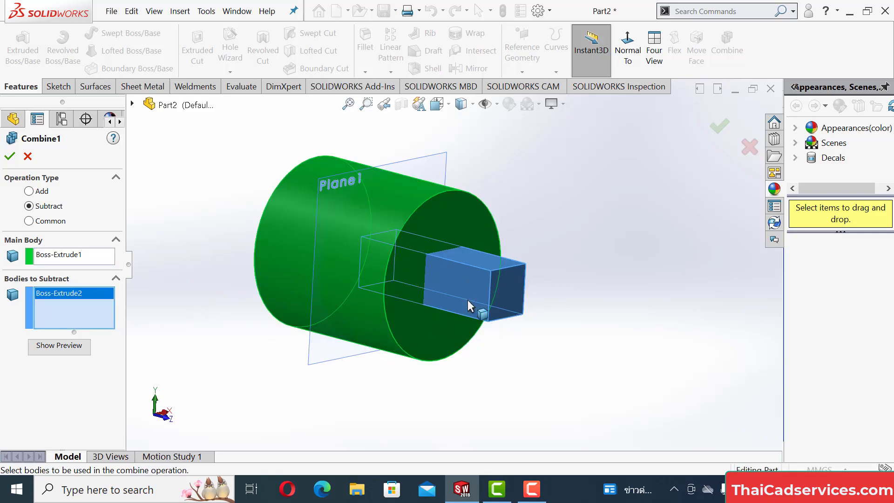
pyautogui.click(68, 345)
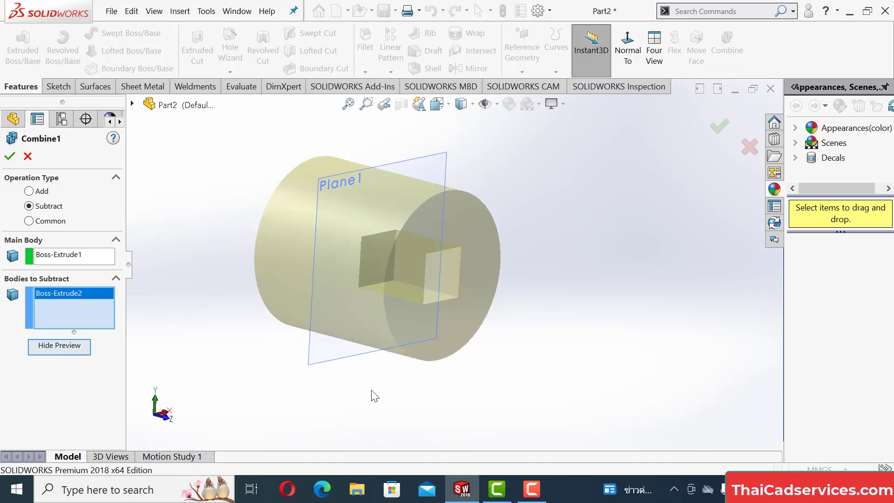
pyautogui.click(9, 157)
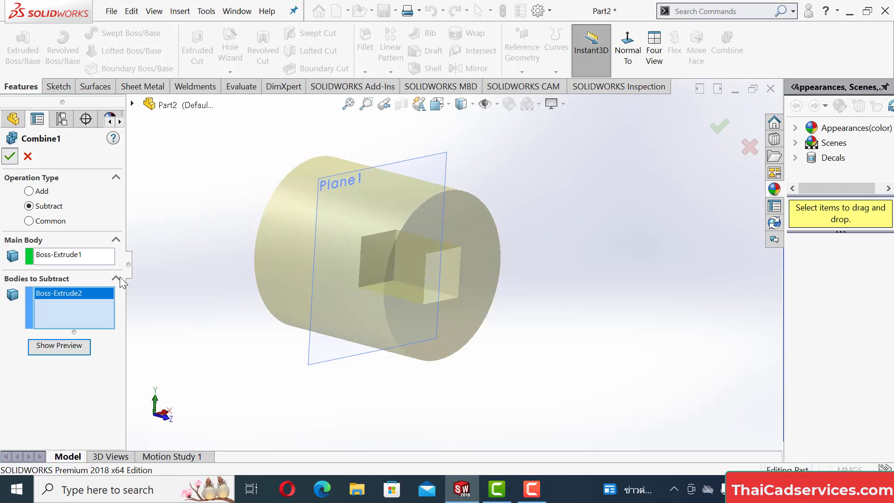
pyautogui.moveTo(522, 334); pyautogui.dragTo(478, 276, button='middle')
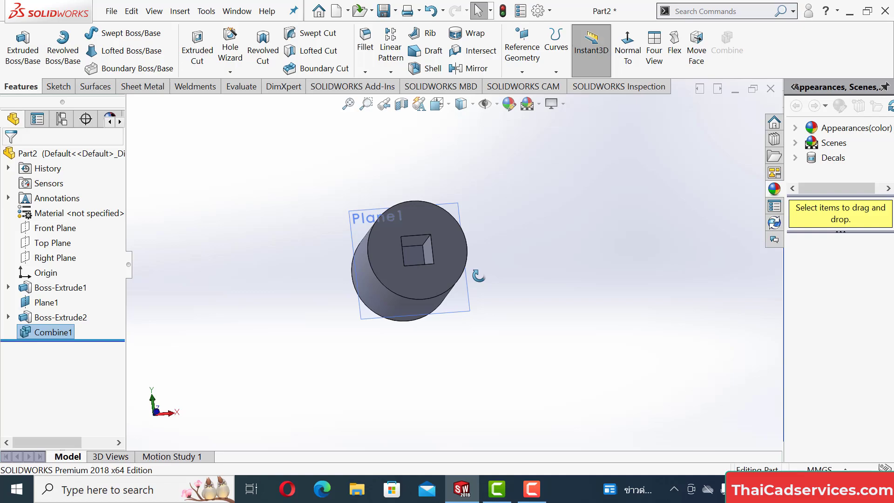
pyautogui.moveTo(464, 279); pyautogui.dragTo(487, 340, button='middle')
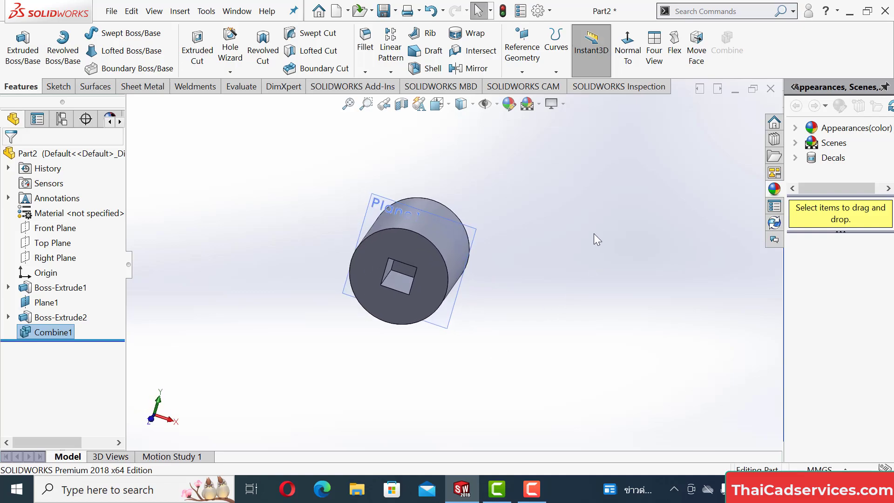